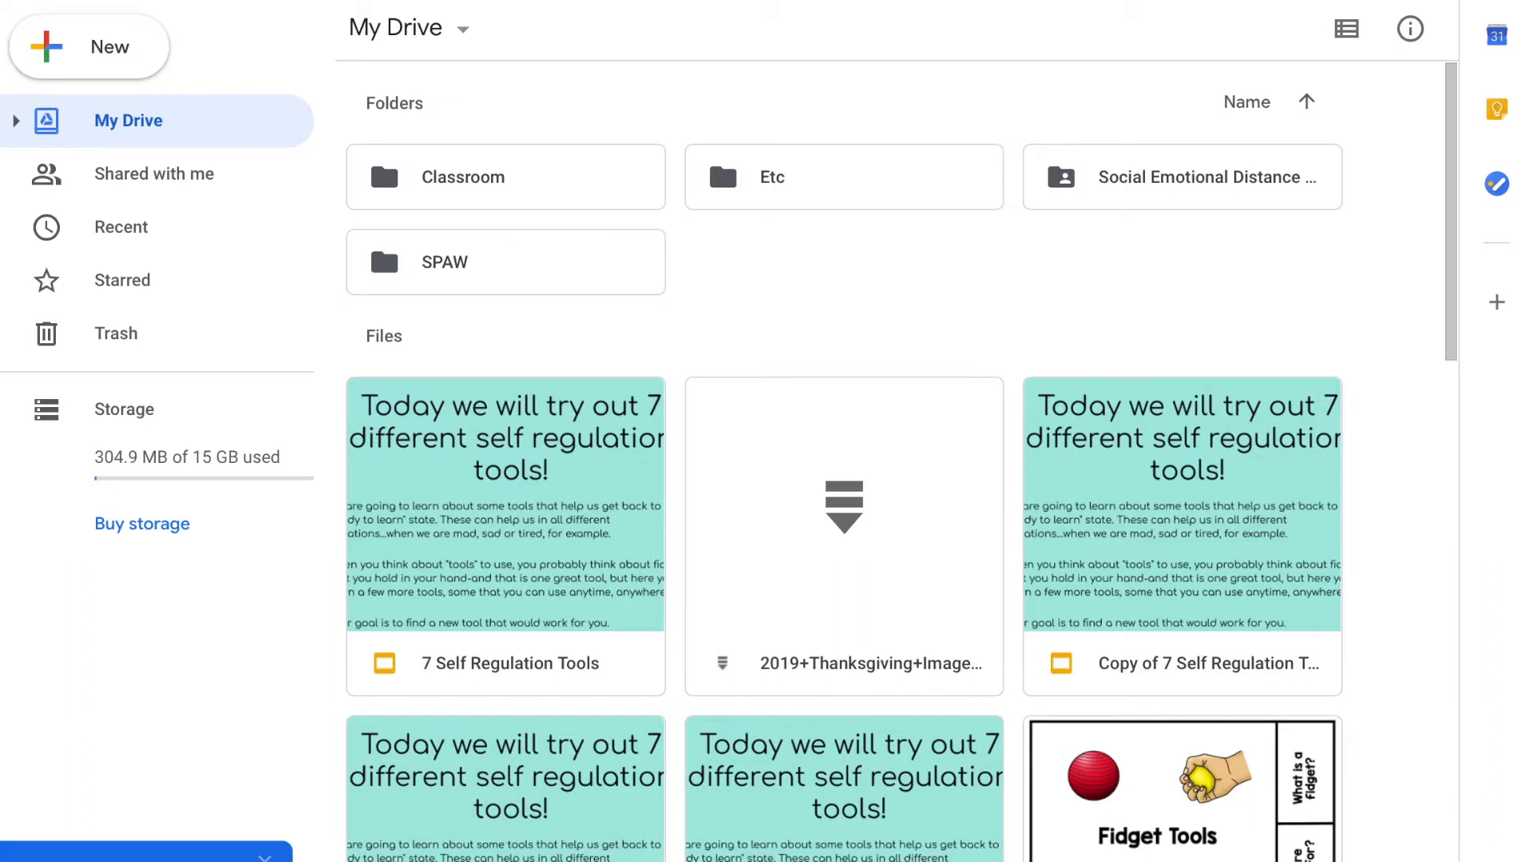
# Create a new blank Google Slides presentation from My Drive.
pyautogui.click(140, 43)
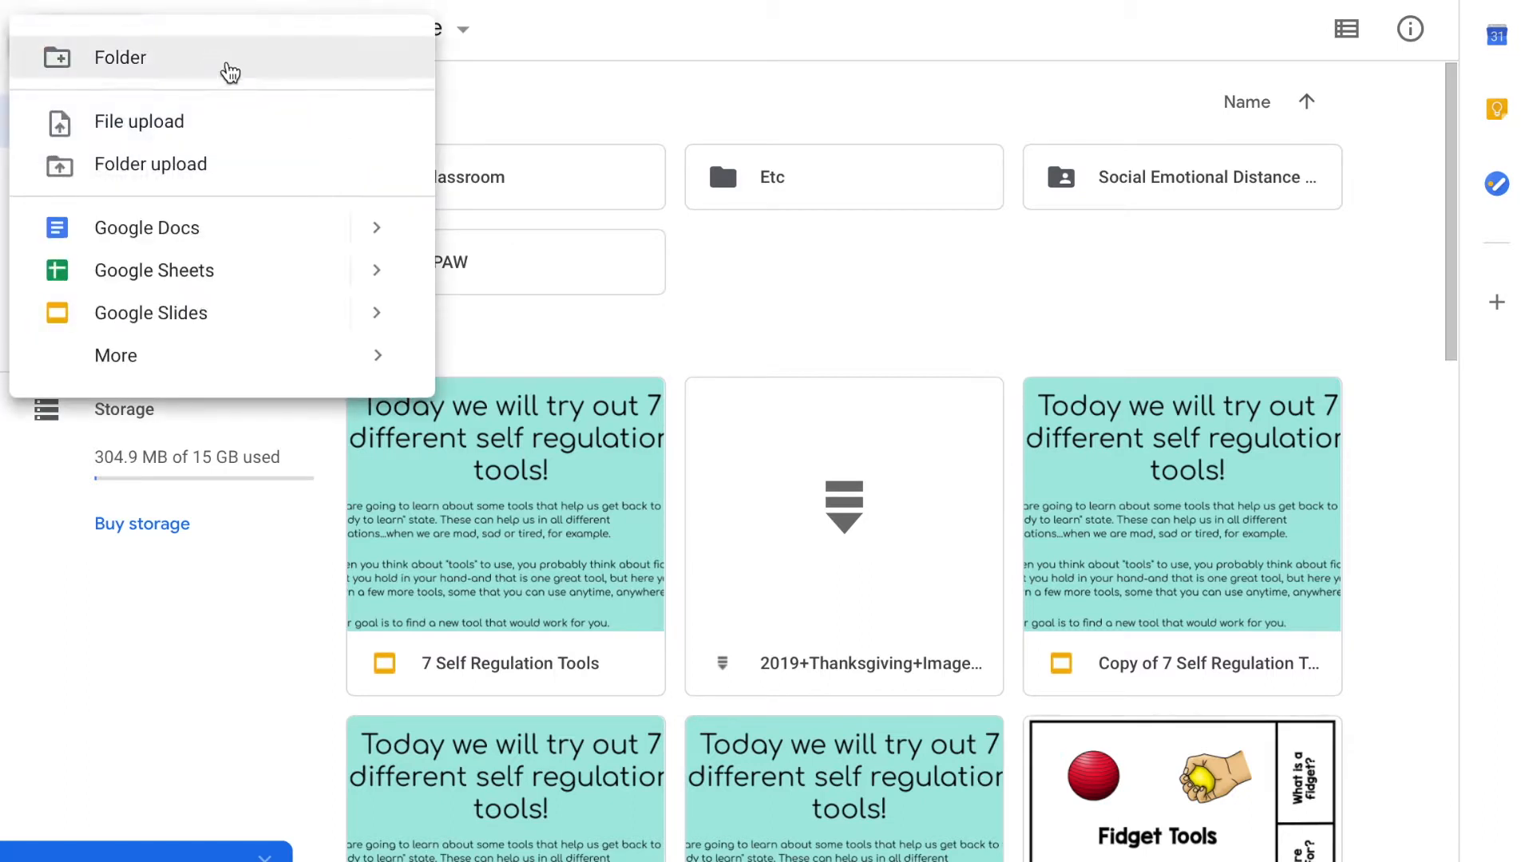
pyautogui.moveTo(368, 313)
pyautogui.click(517, 345)
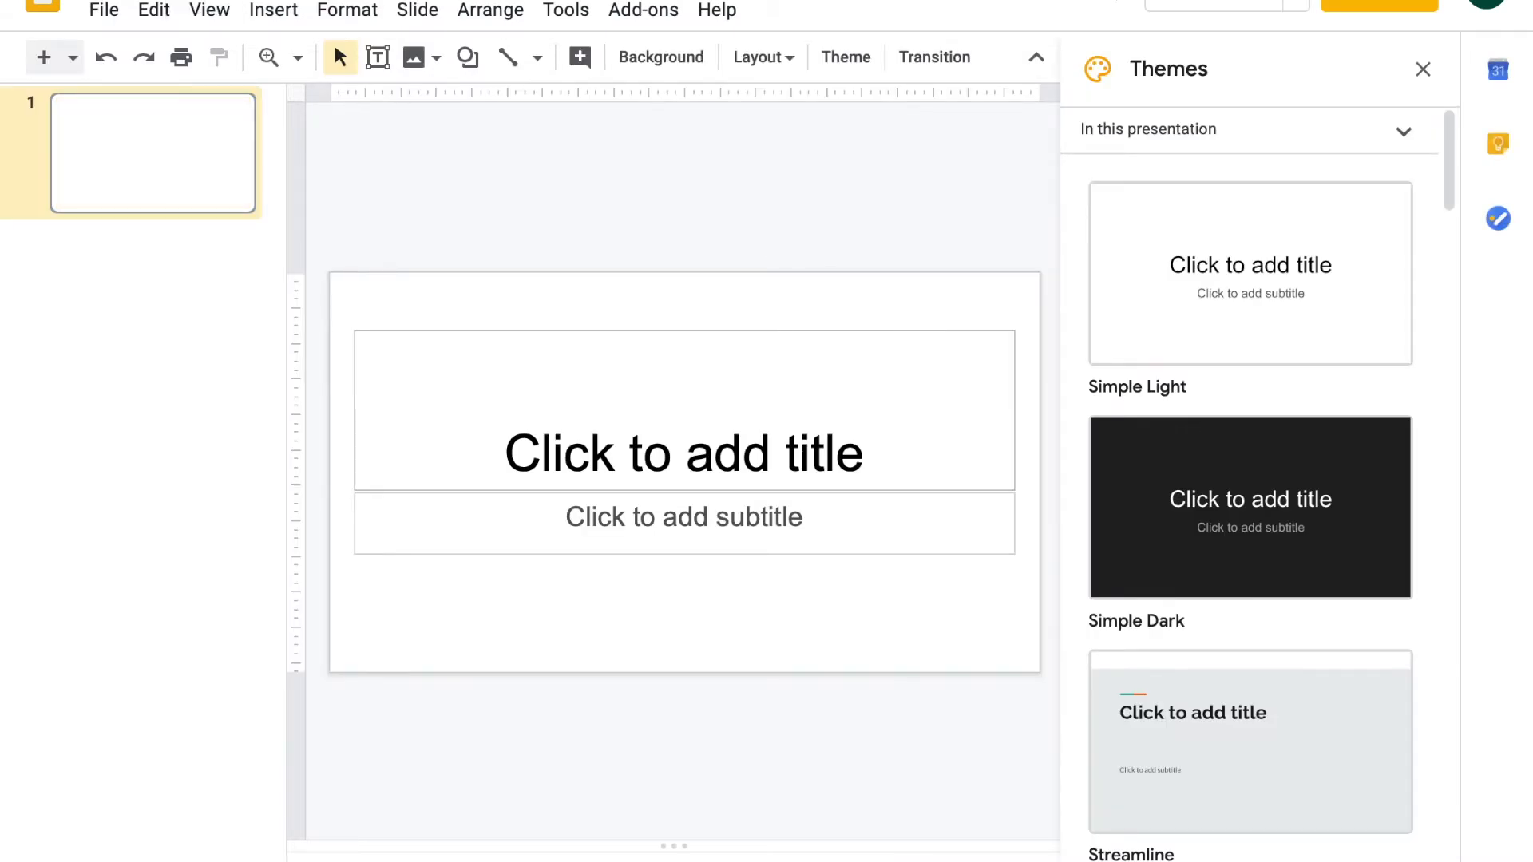
# Set the presentation's page size to Standard 4:3 and close the theme choices.
pyautogui.click(111, 12)
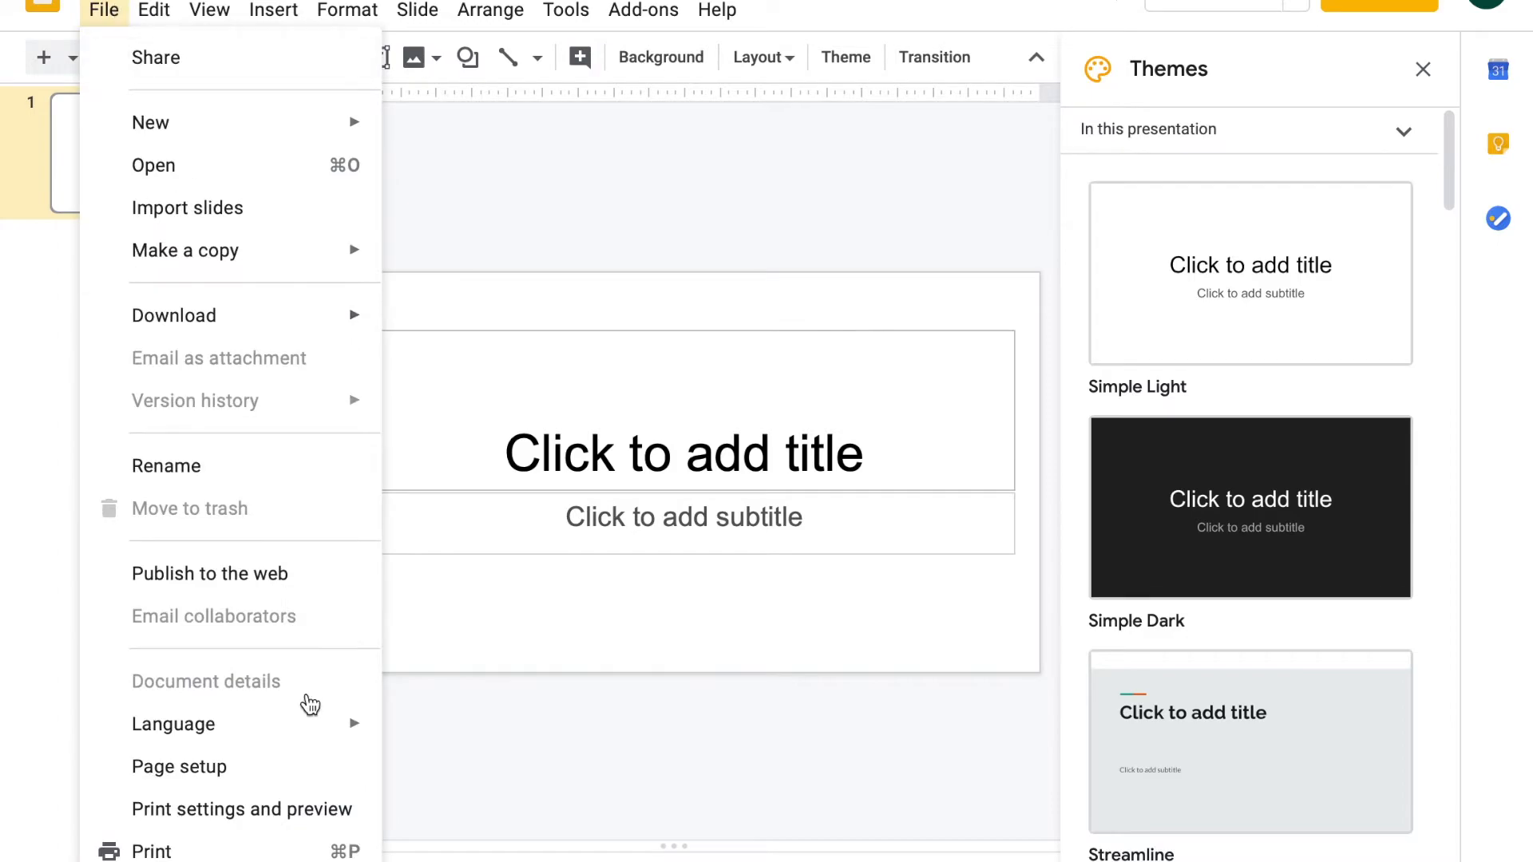
pyautogui.click(281, 845)
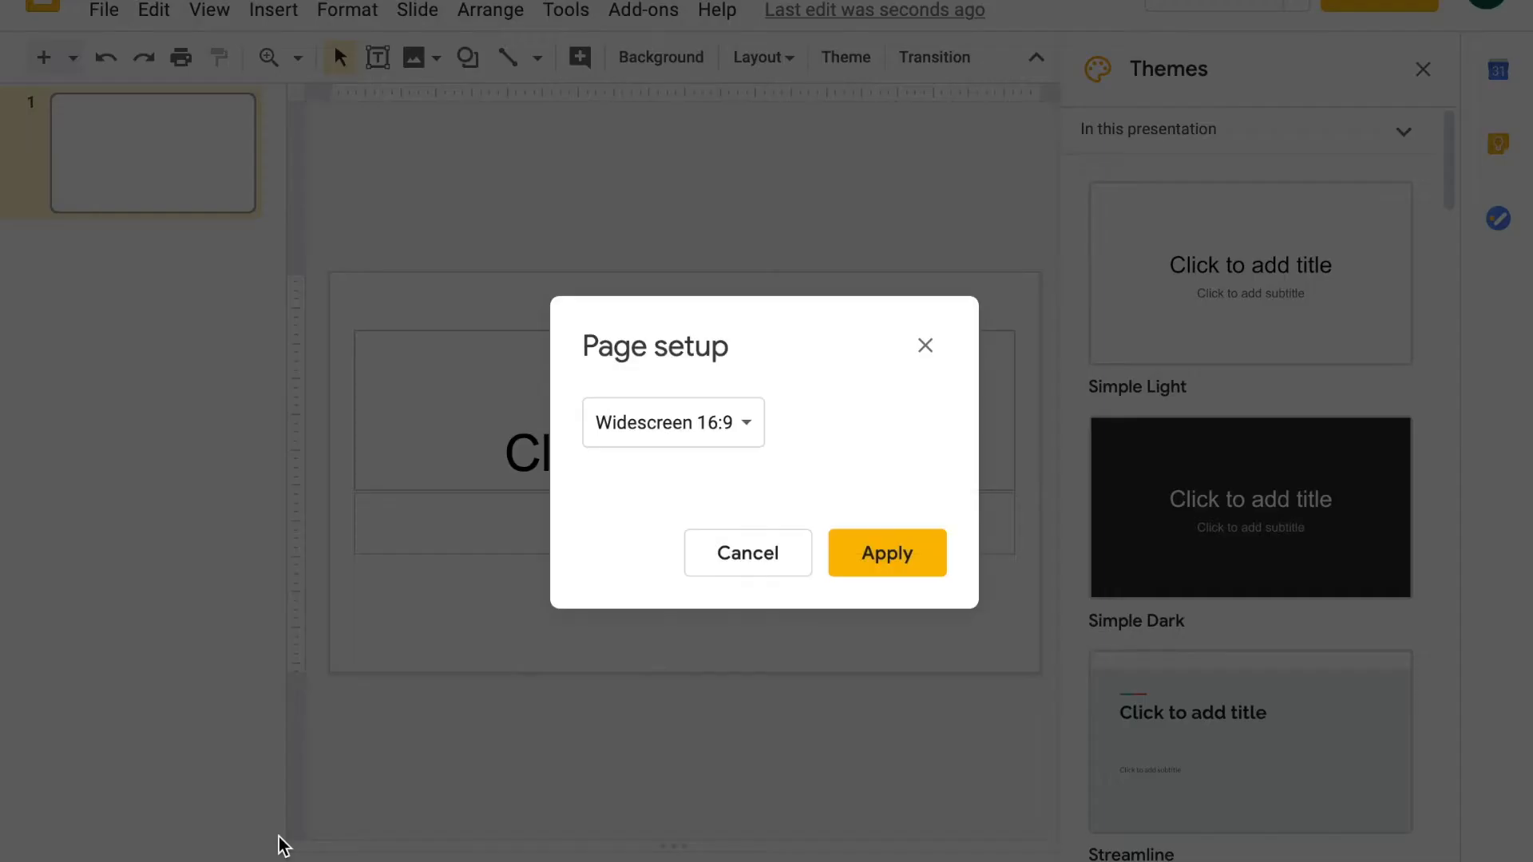
pyautogui.click(735, 443)
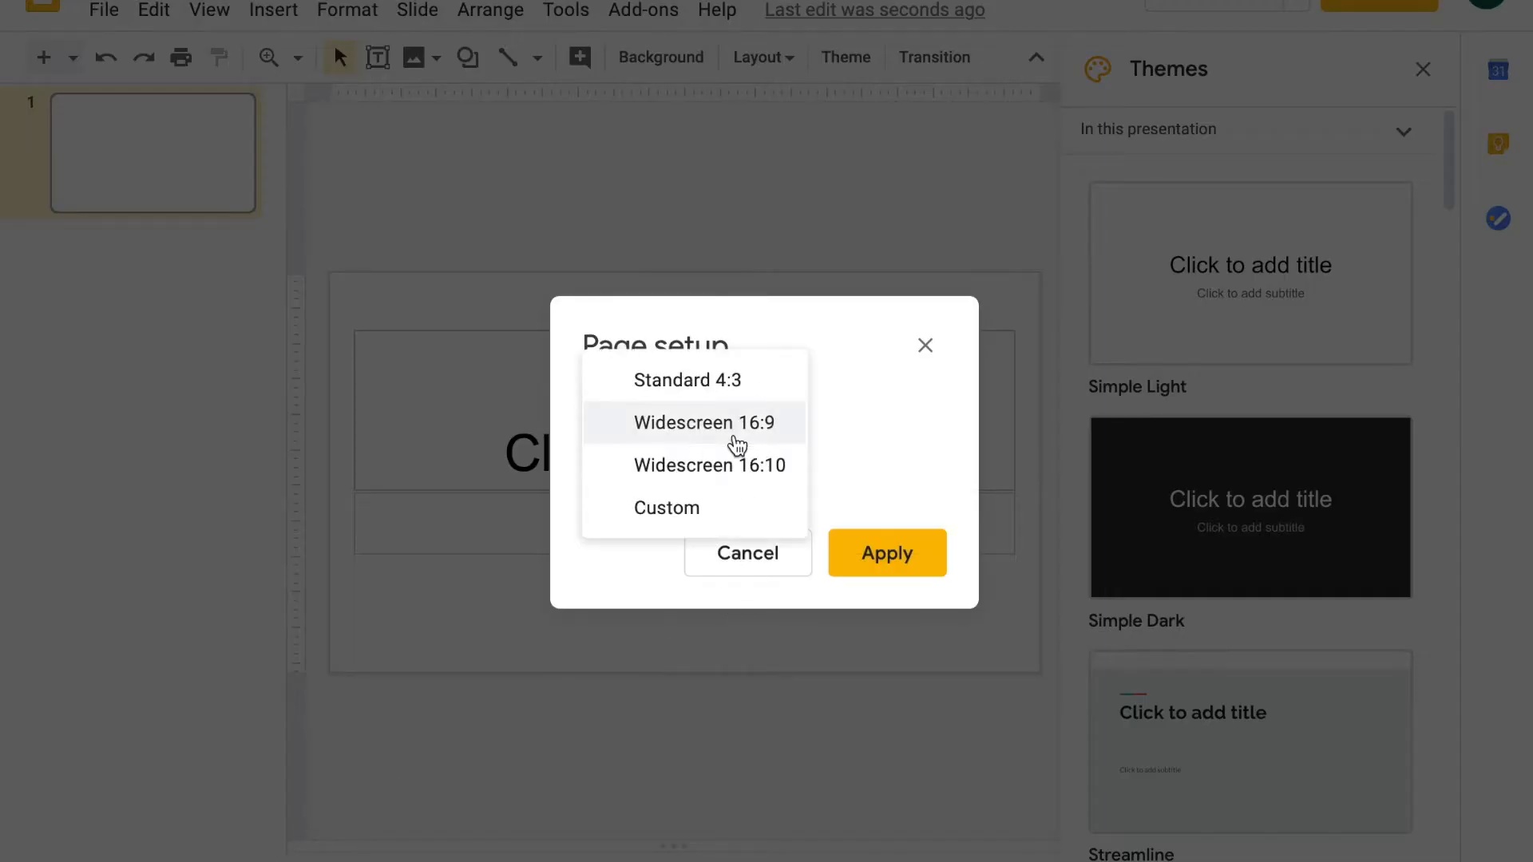
pyautogui.click(741, 387)
pyautogui.click(912, 561)
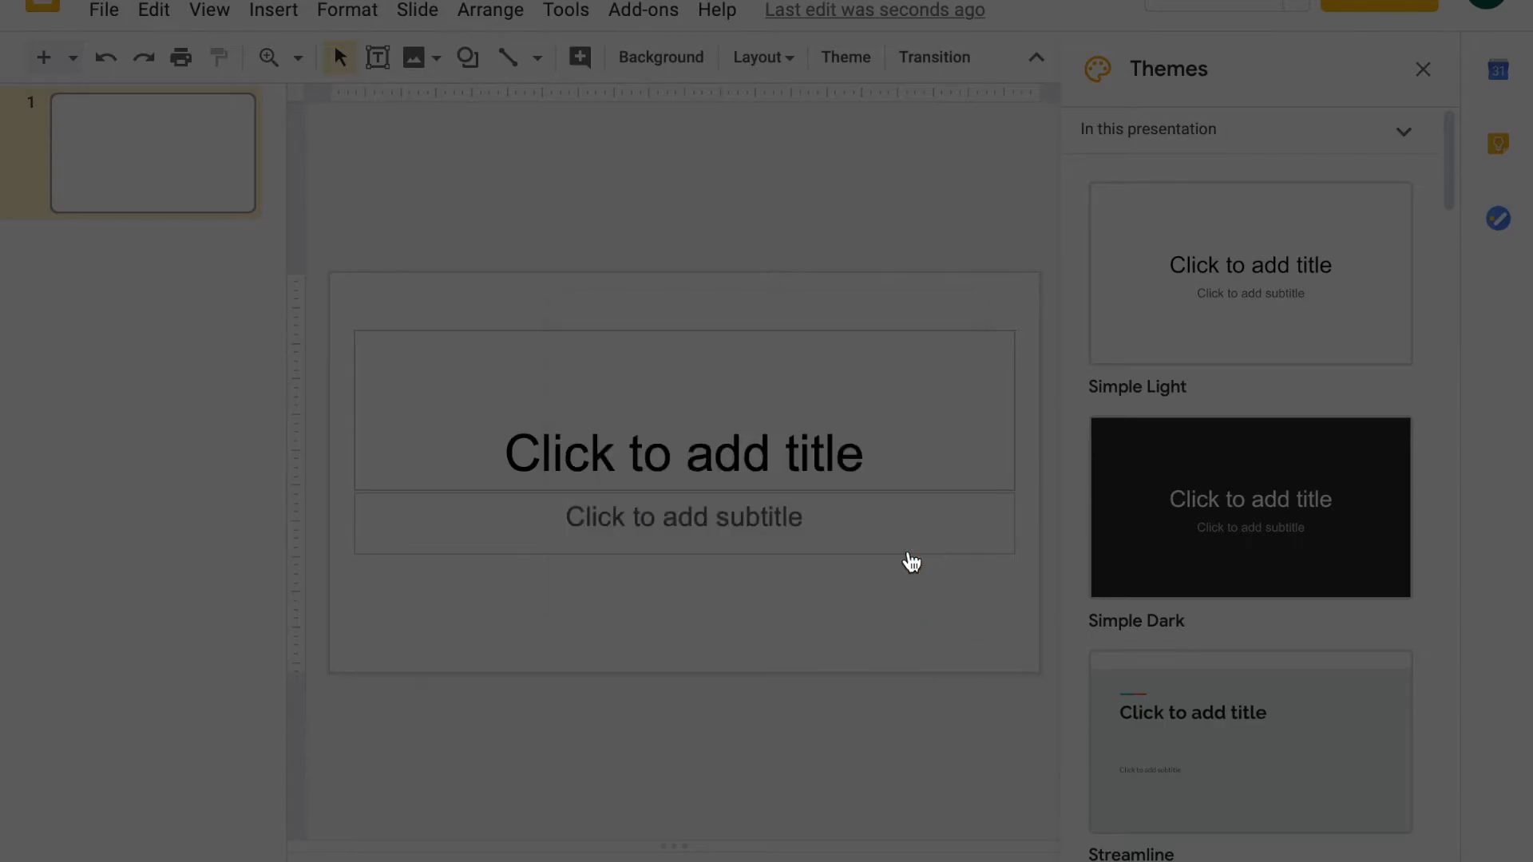
pyautogui.click(1419, 75)
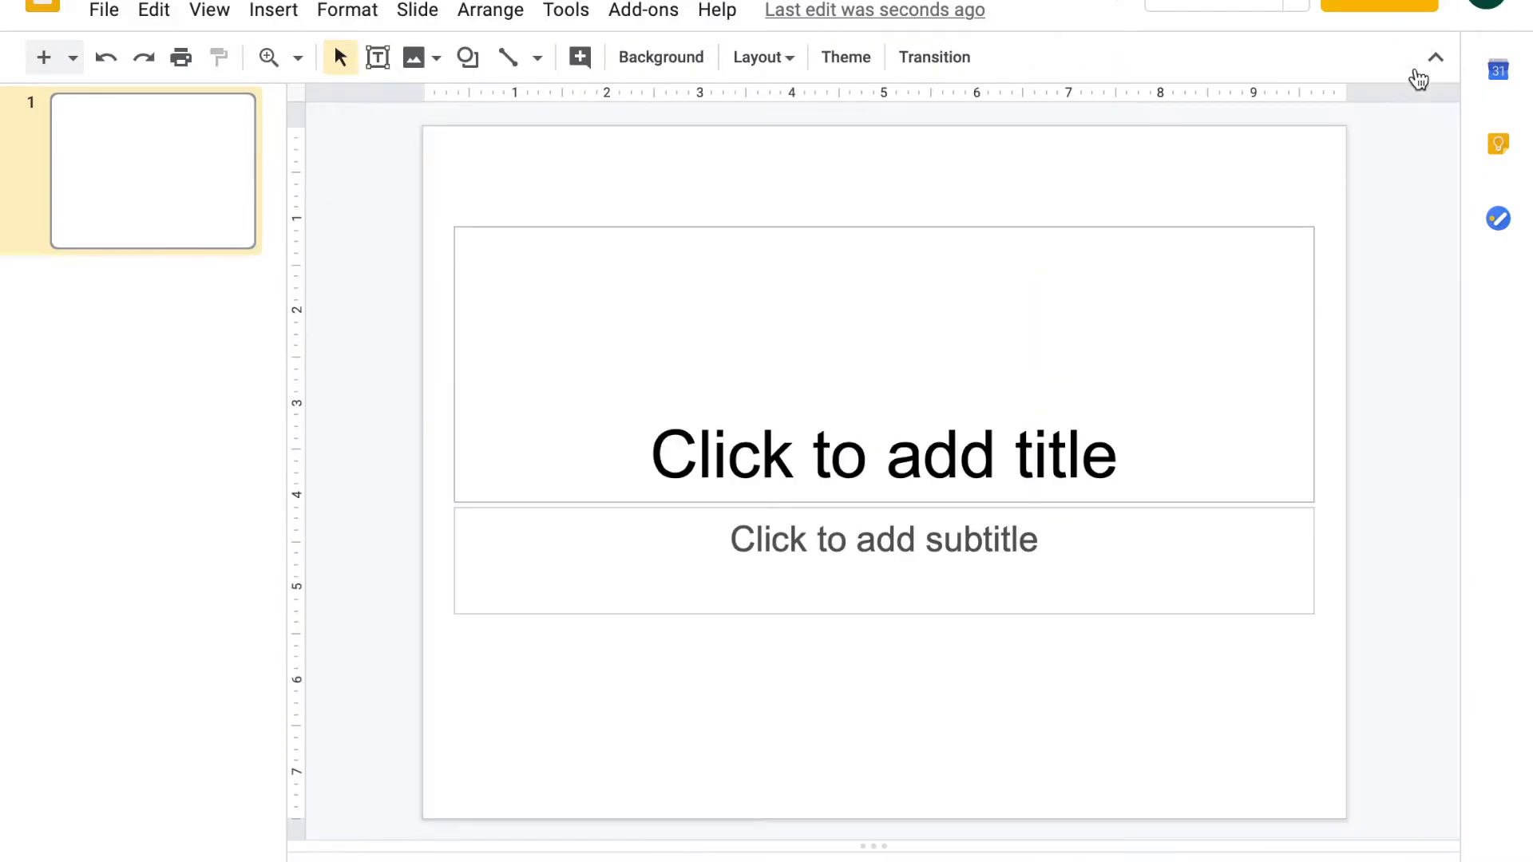
# Delete the title and subtitle placeholders from the first slide.
pyautogui.click(946, 233)
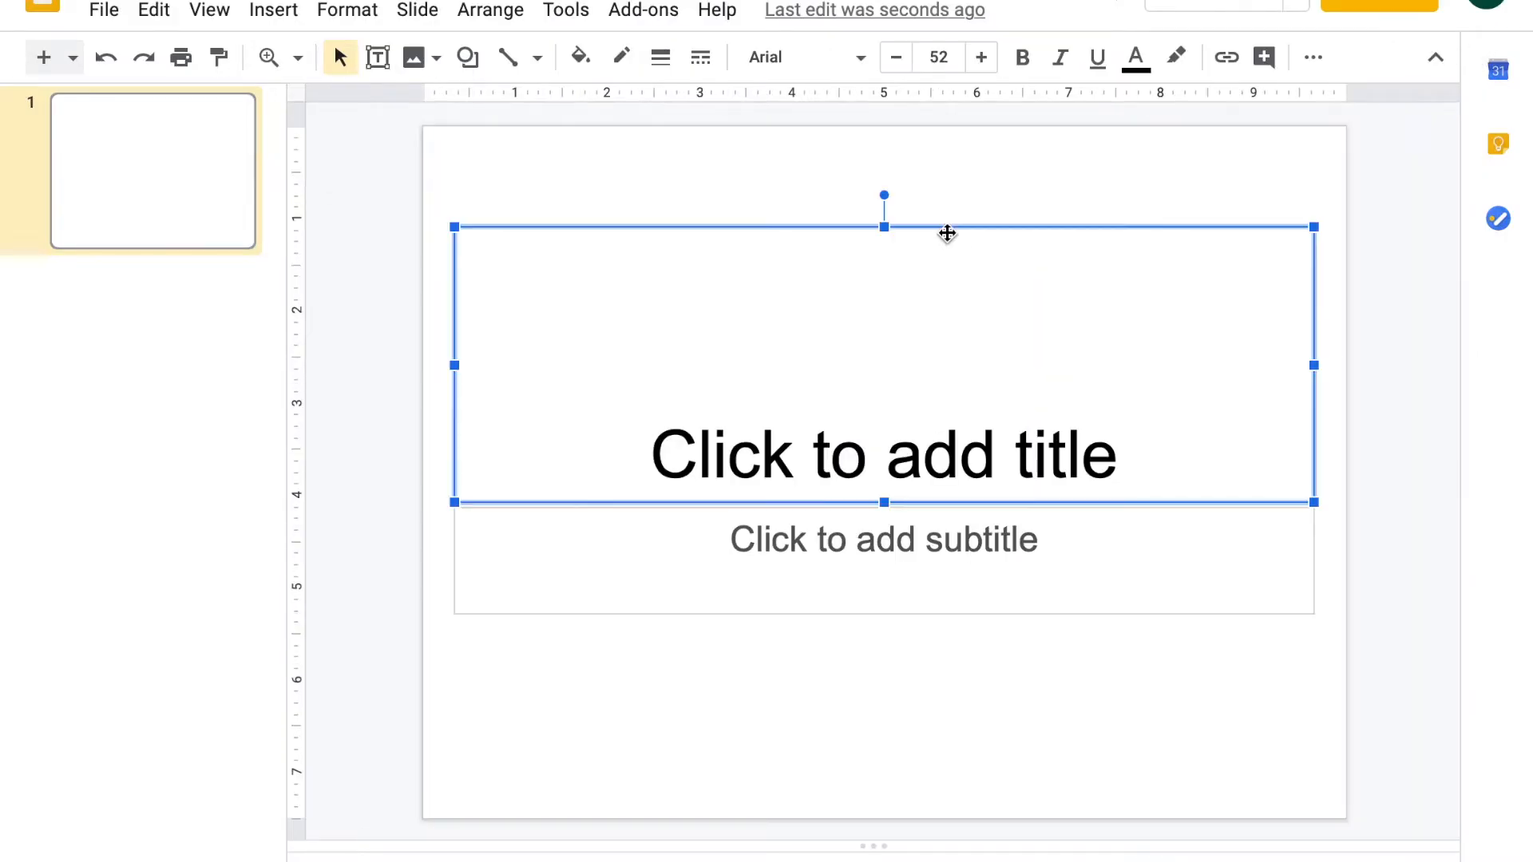
pyautogui.press('Delete')
pyautogui.click(935, 507)
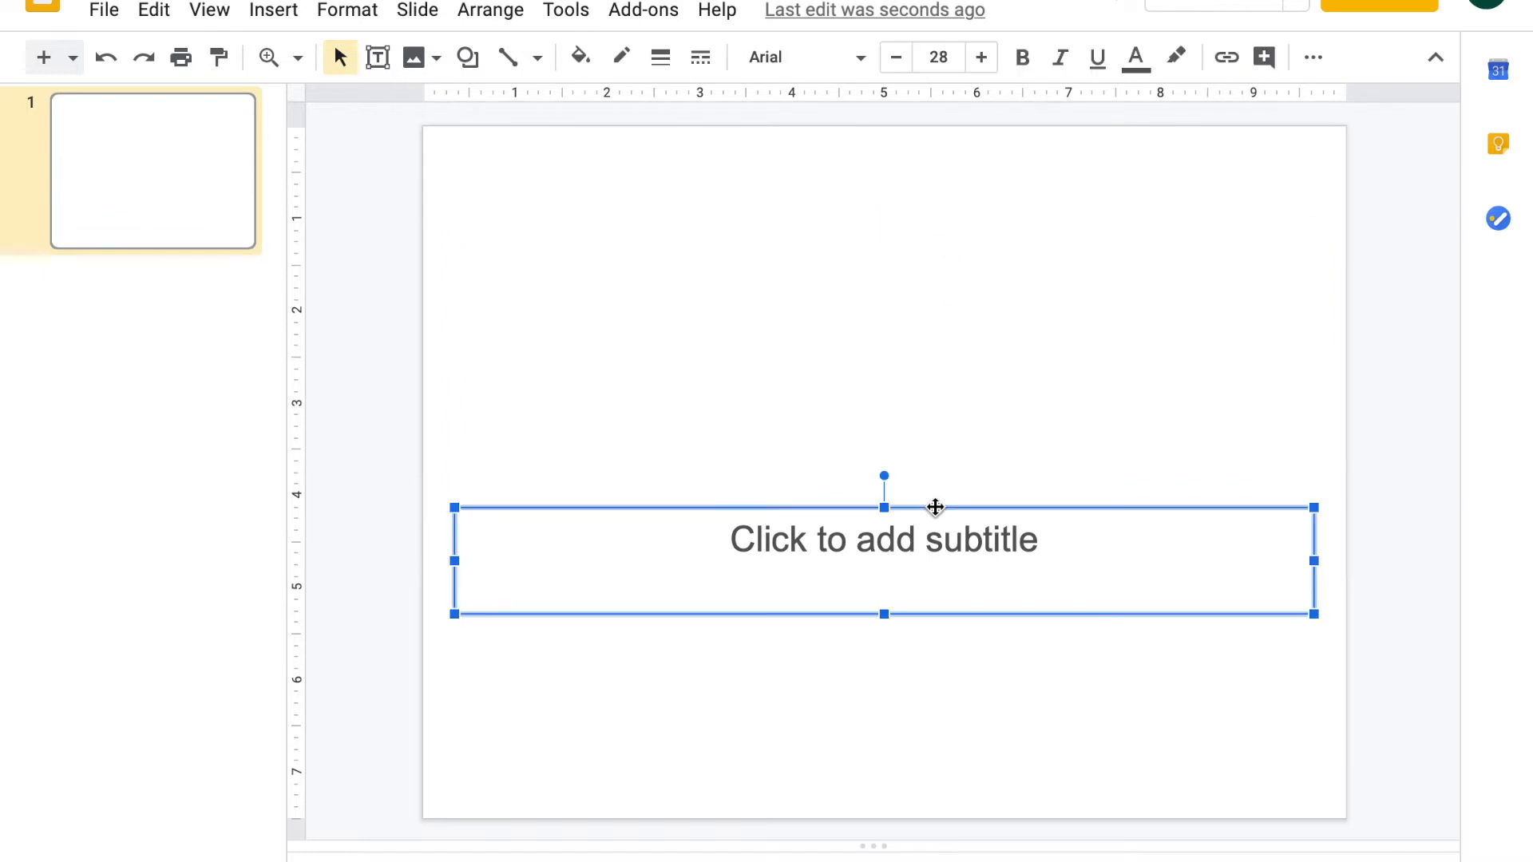
pyautogui.press('Delete')
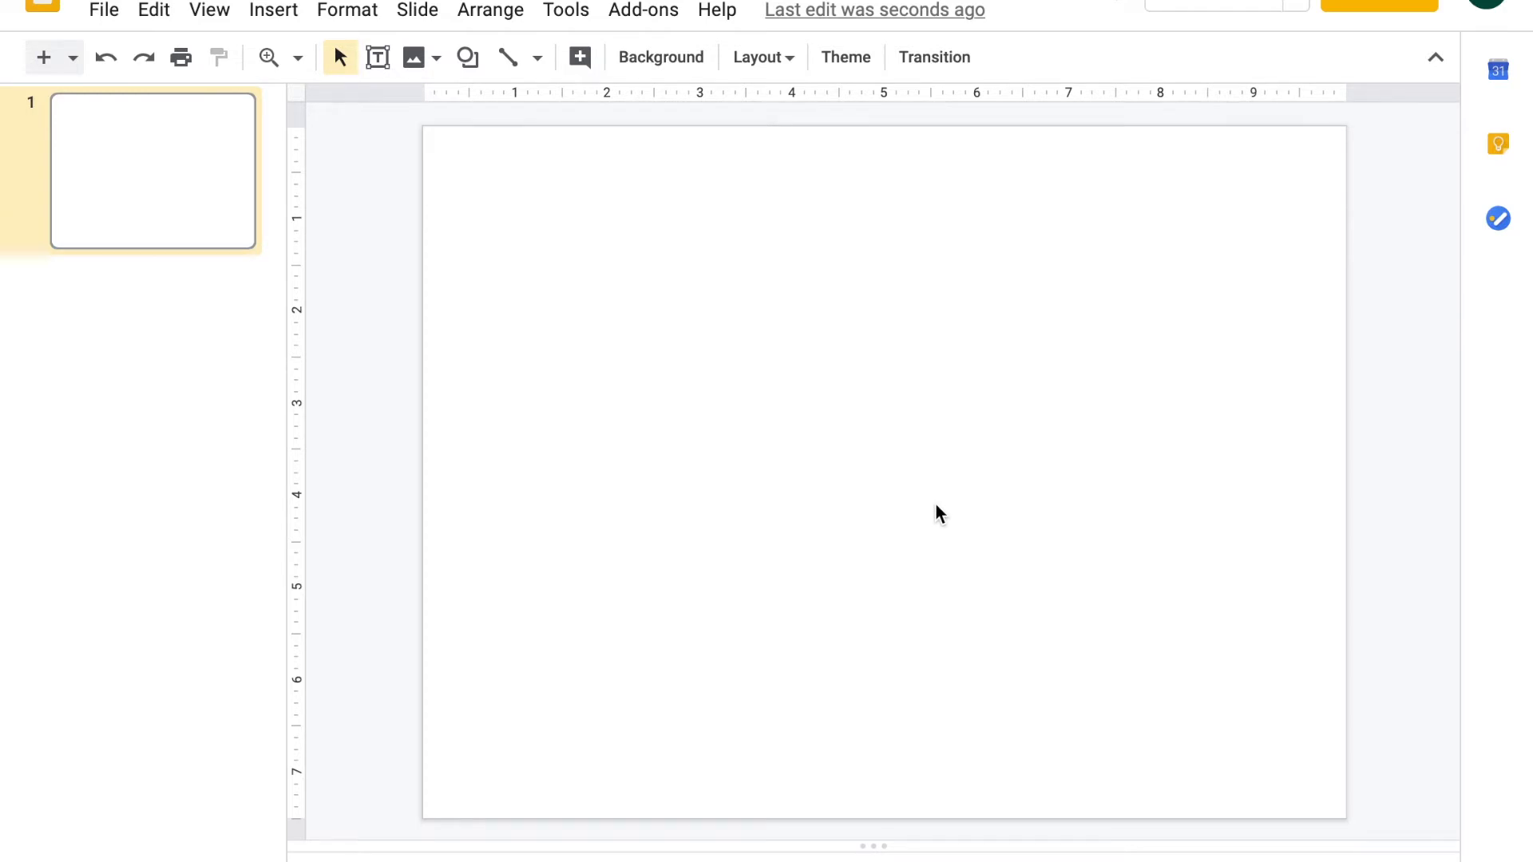
# Draw a rectangle across the slide's full width along its upper edge, about 10 in wide and 2 in tall.
pyautogui.click(274, 10)
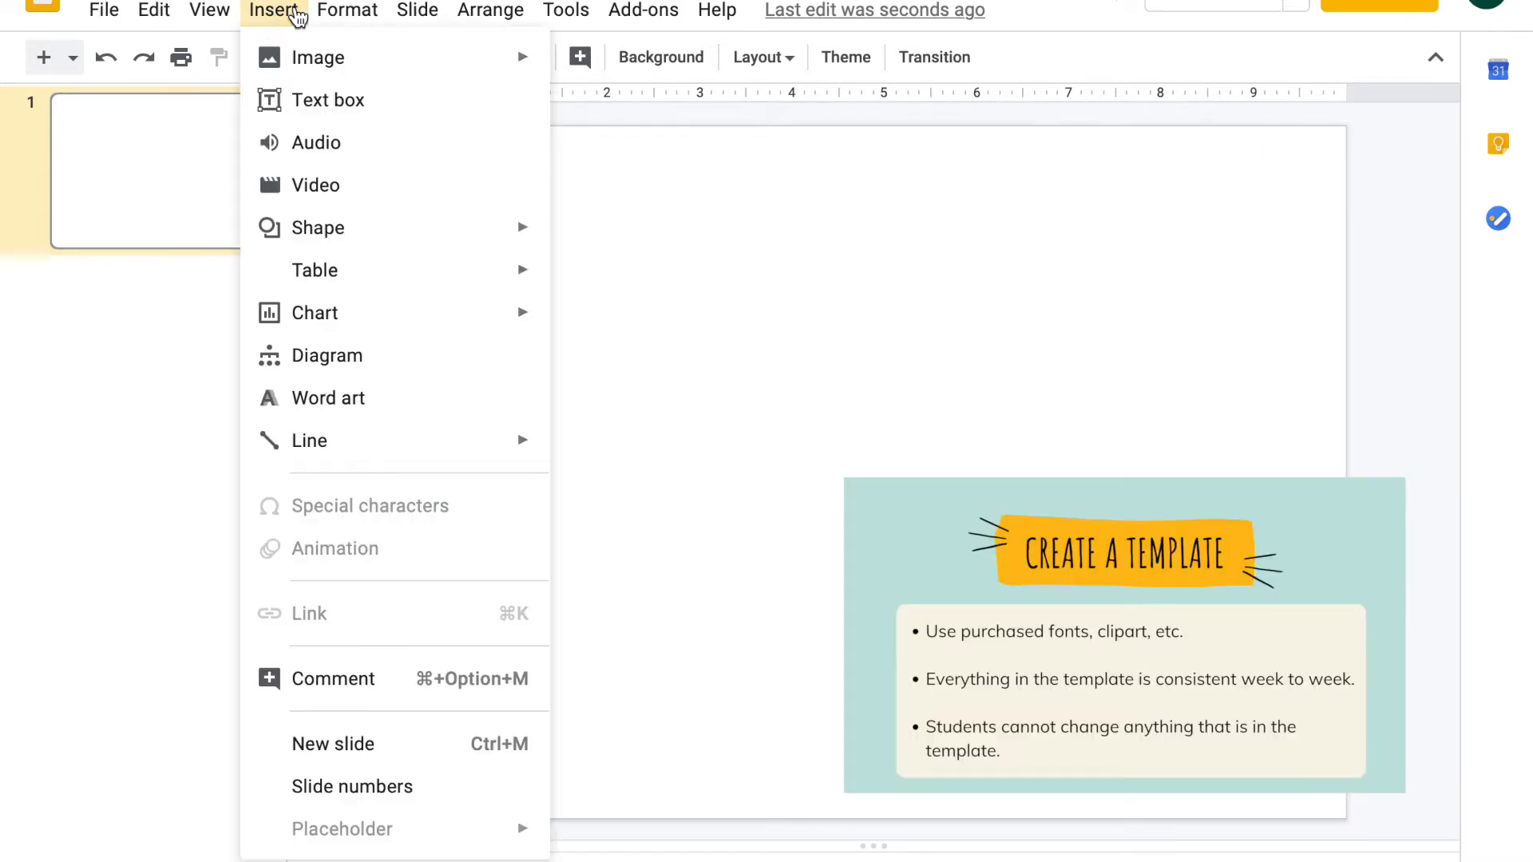
pyautogui.click(342, 227)
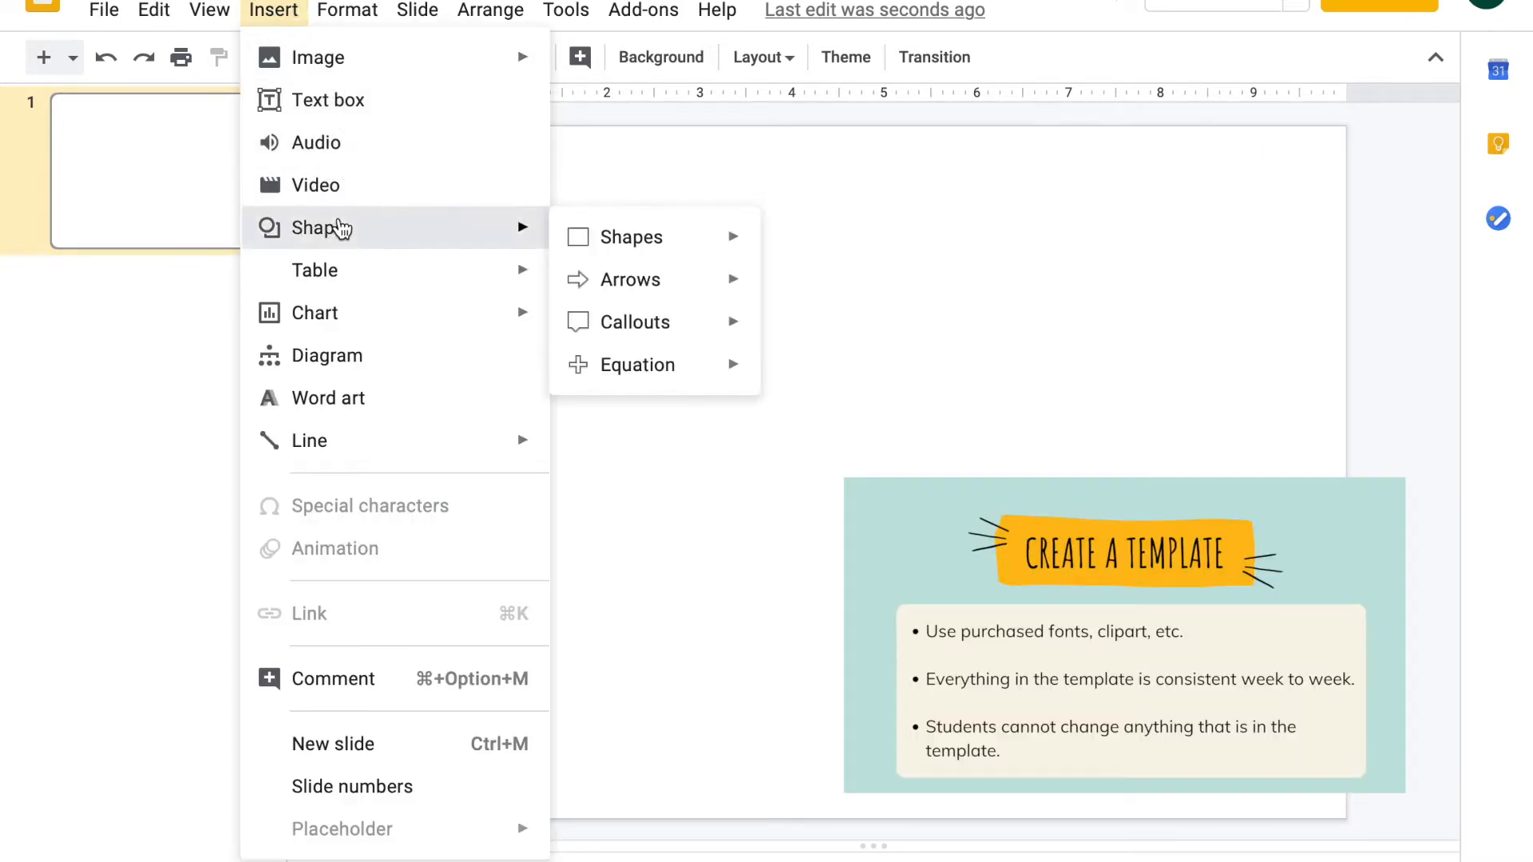
pyautogui.moveTo(664, 251)
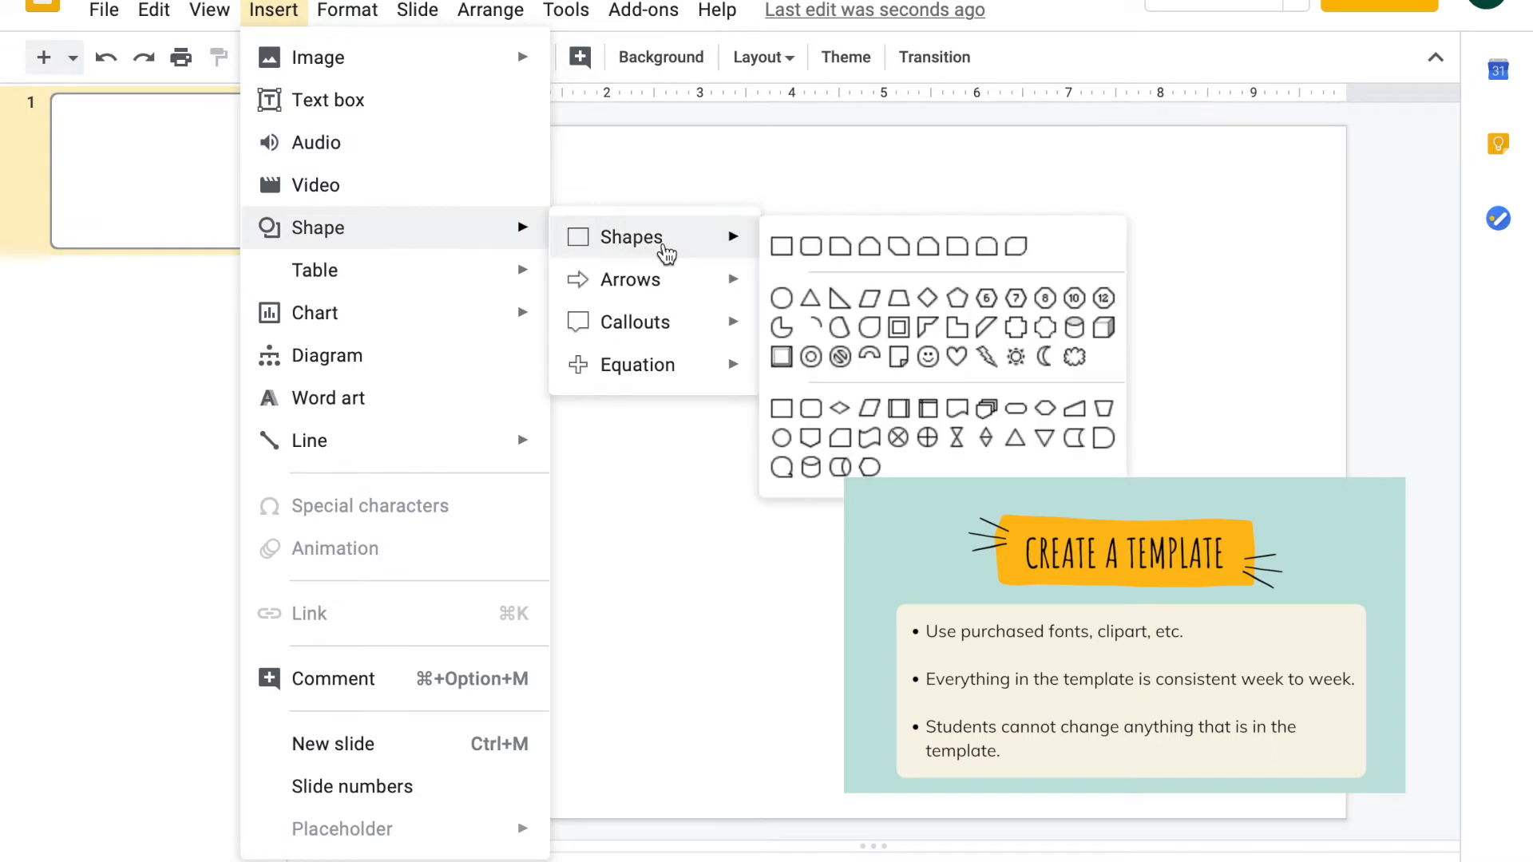
pyautogui.click(786, 246)
pyautogui.moveTo(422, 128); pyautogui.dragTo(1348, 315)
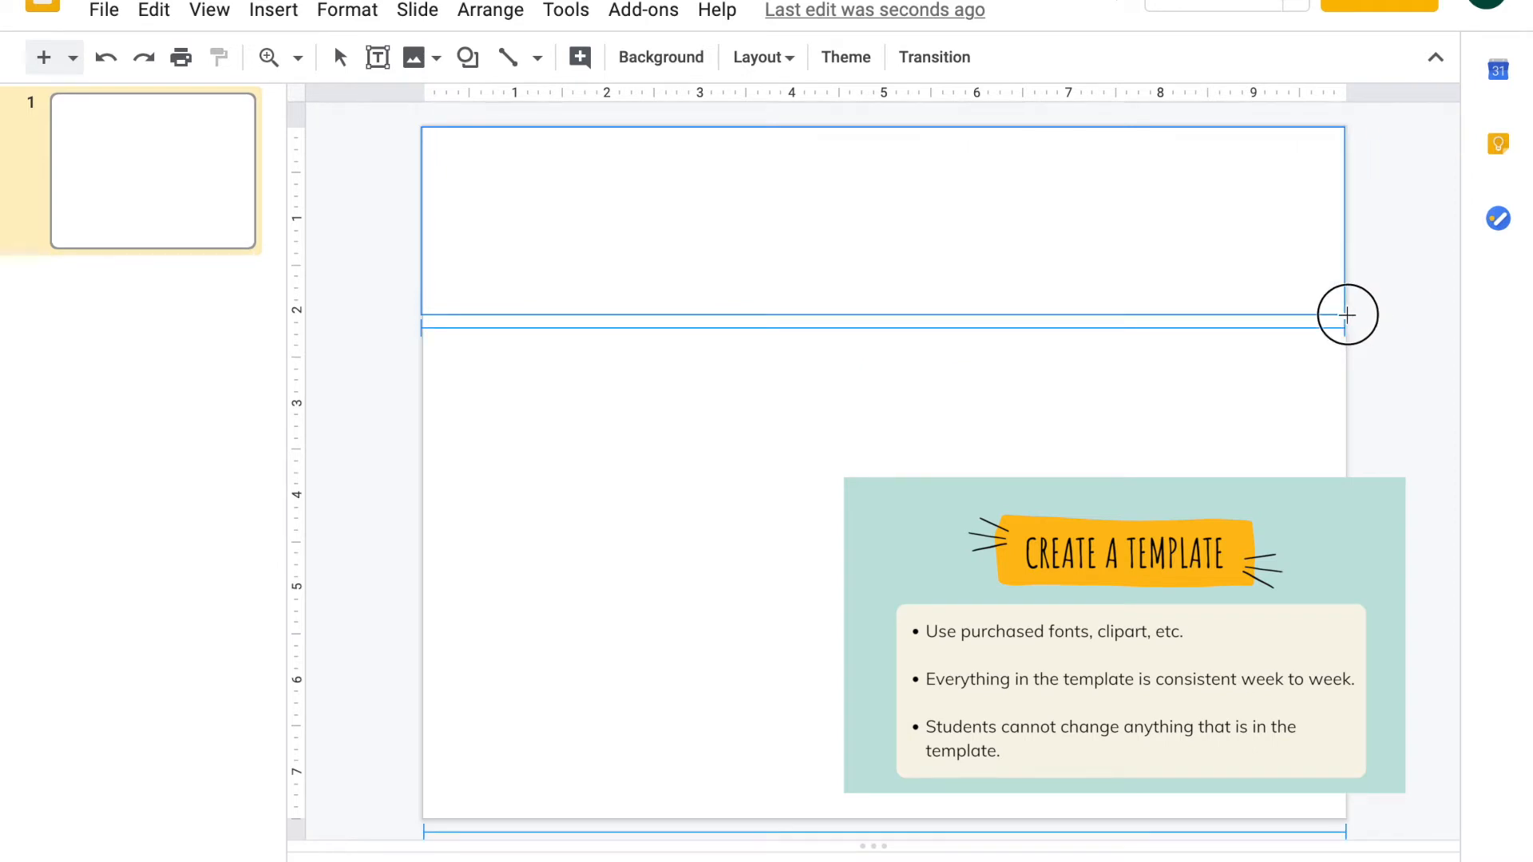
pyautogui.moveTo(1347, 314); pyautogui.dragTo(1347, 315)
# Fill the header rectangle with the teal theme color and make its outline transparent.
pyautogui.click(589, 62)
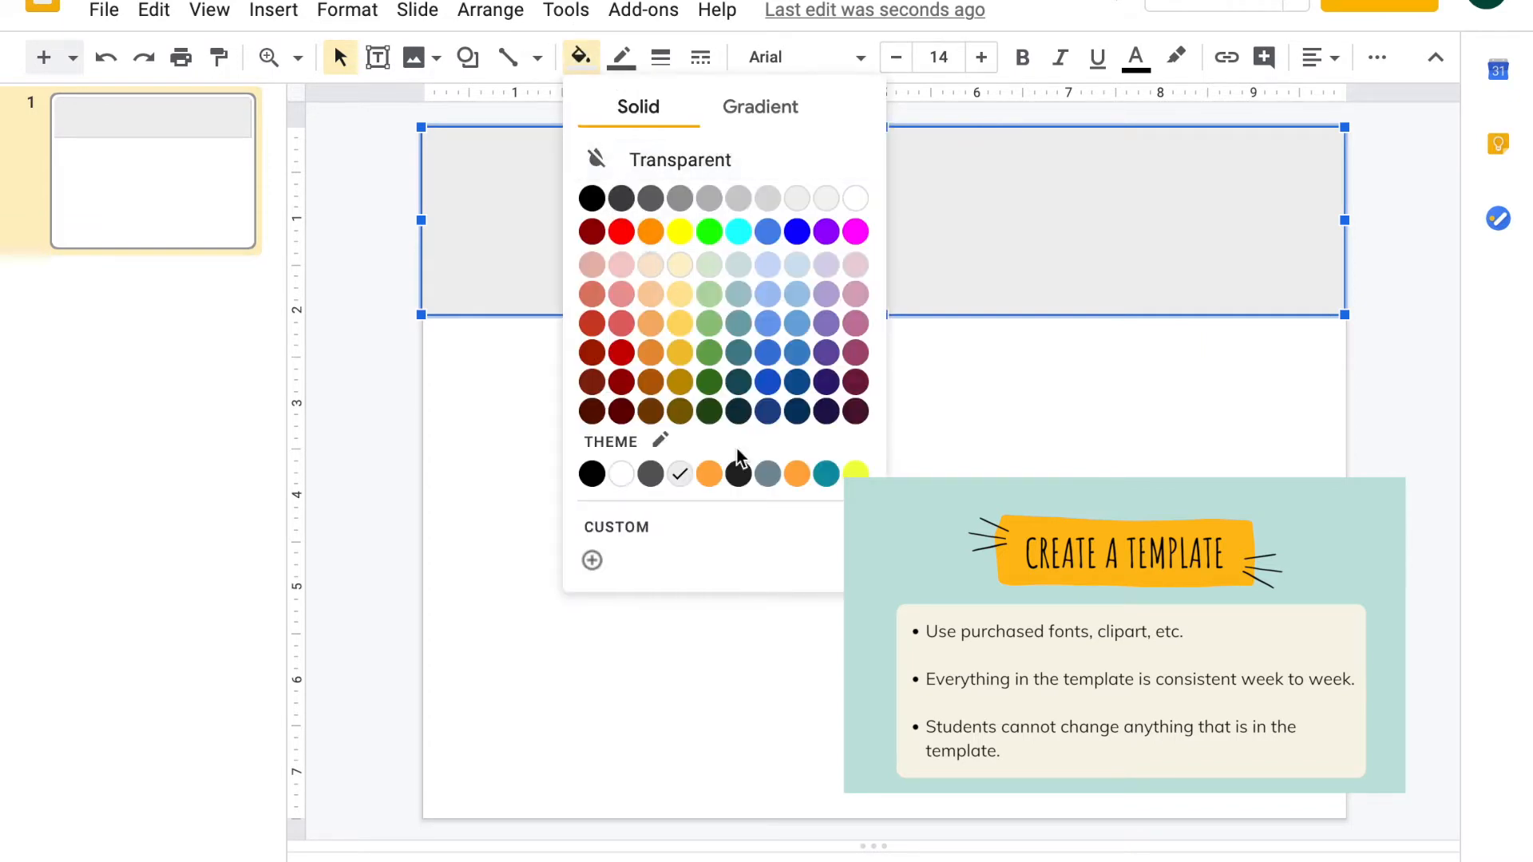
pyautogui.click(826, 474)
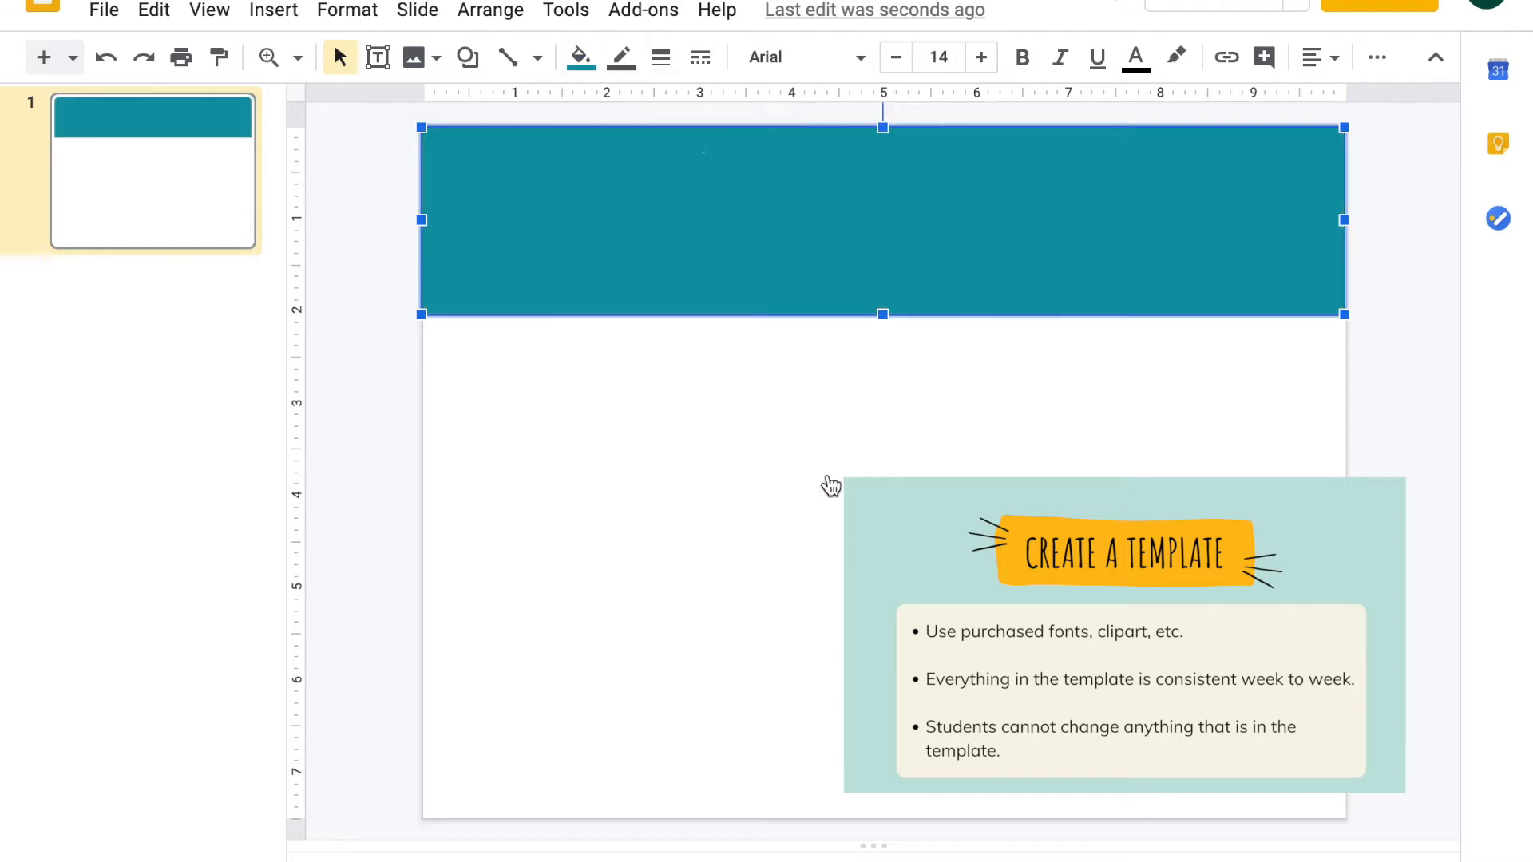
pyautogui.click(625, 59)
pyautogui.click(684, 113)
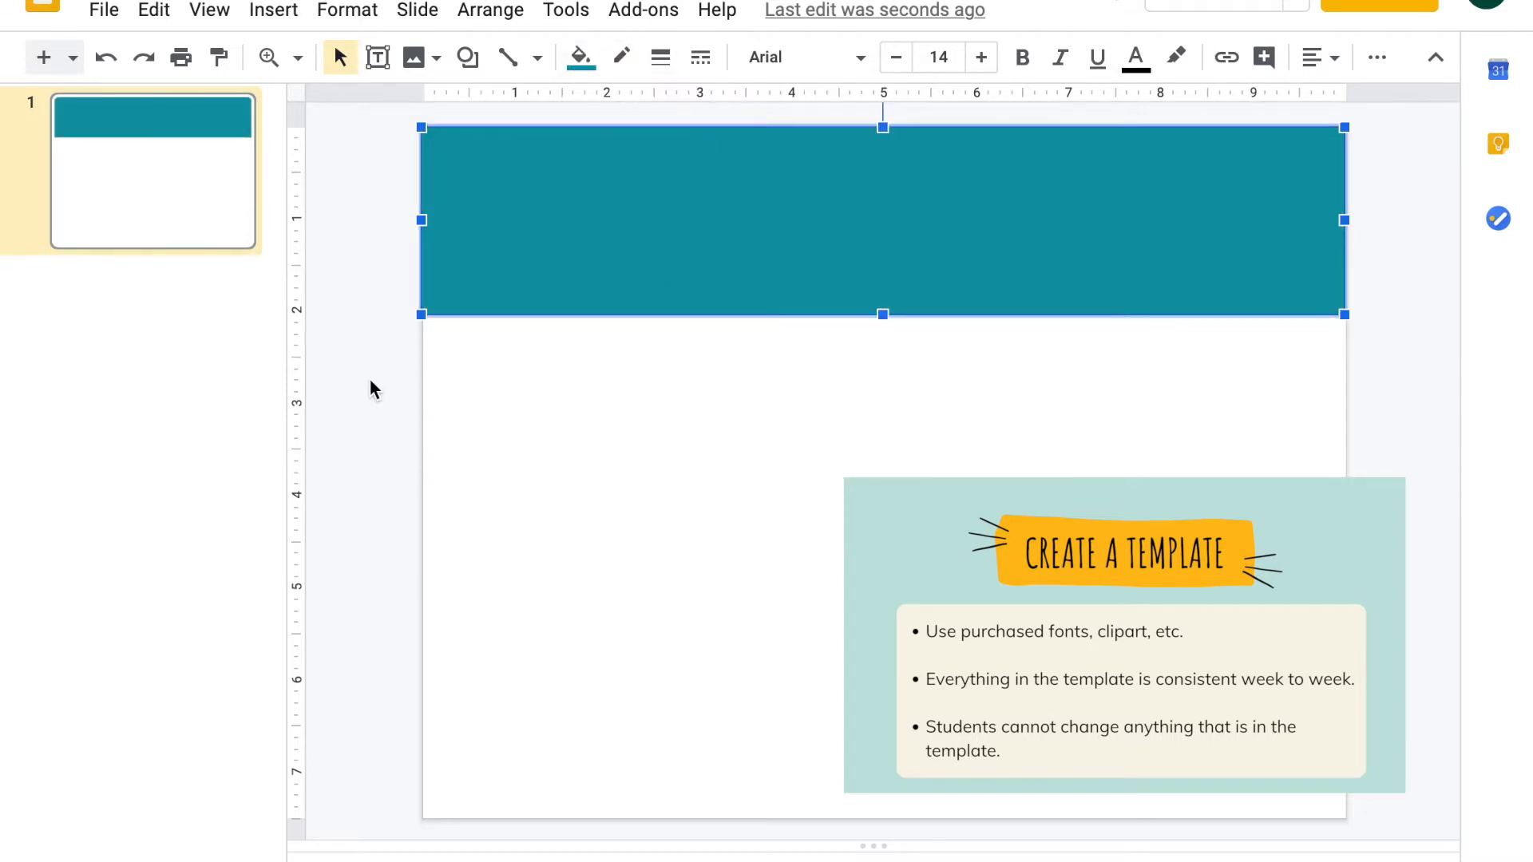
pyautogui.click(407, 383)
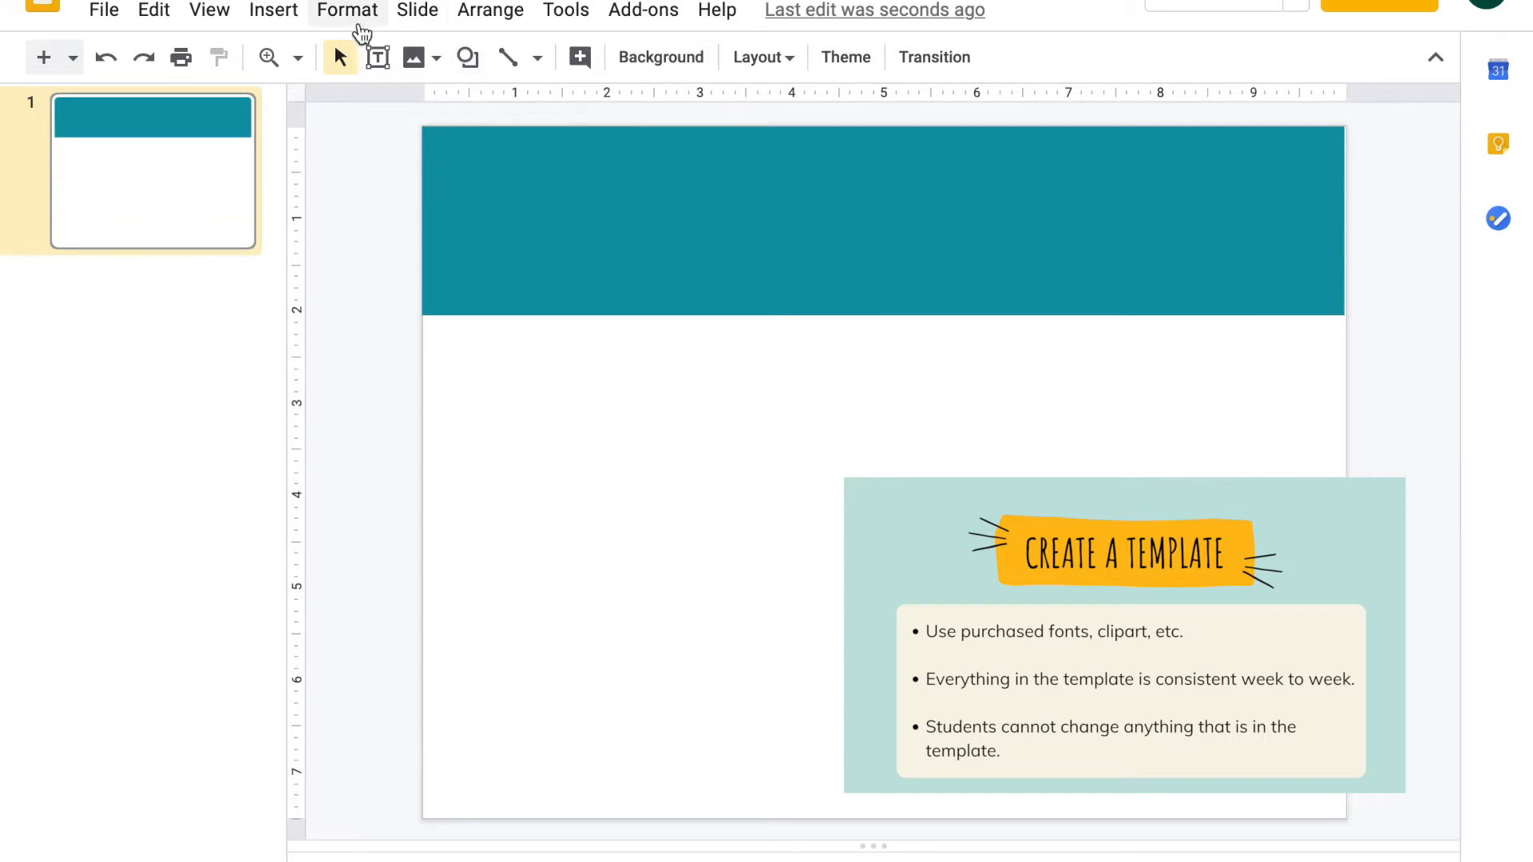
# Add a text box about 5.3 in wide and 1 in tall in the teal header, reading "Check In".
pyautogui.click(286, 14)
pyautogui.moveTo(311, 68)
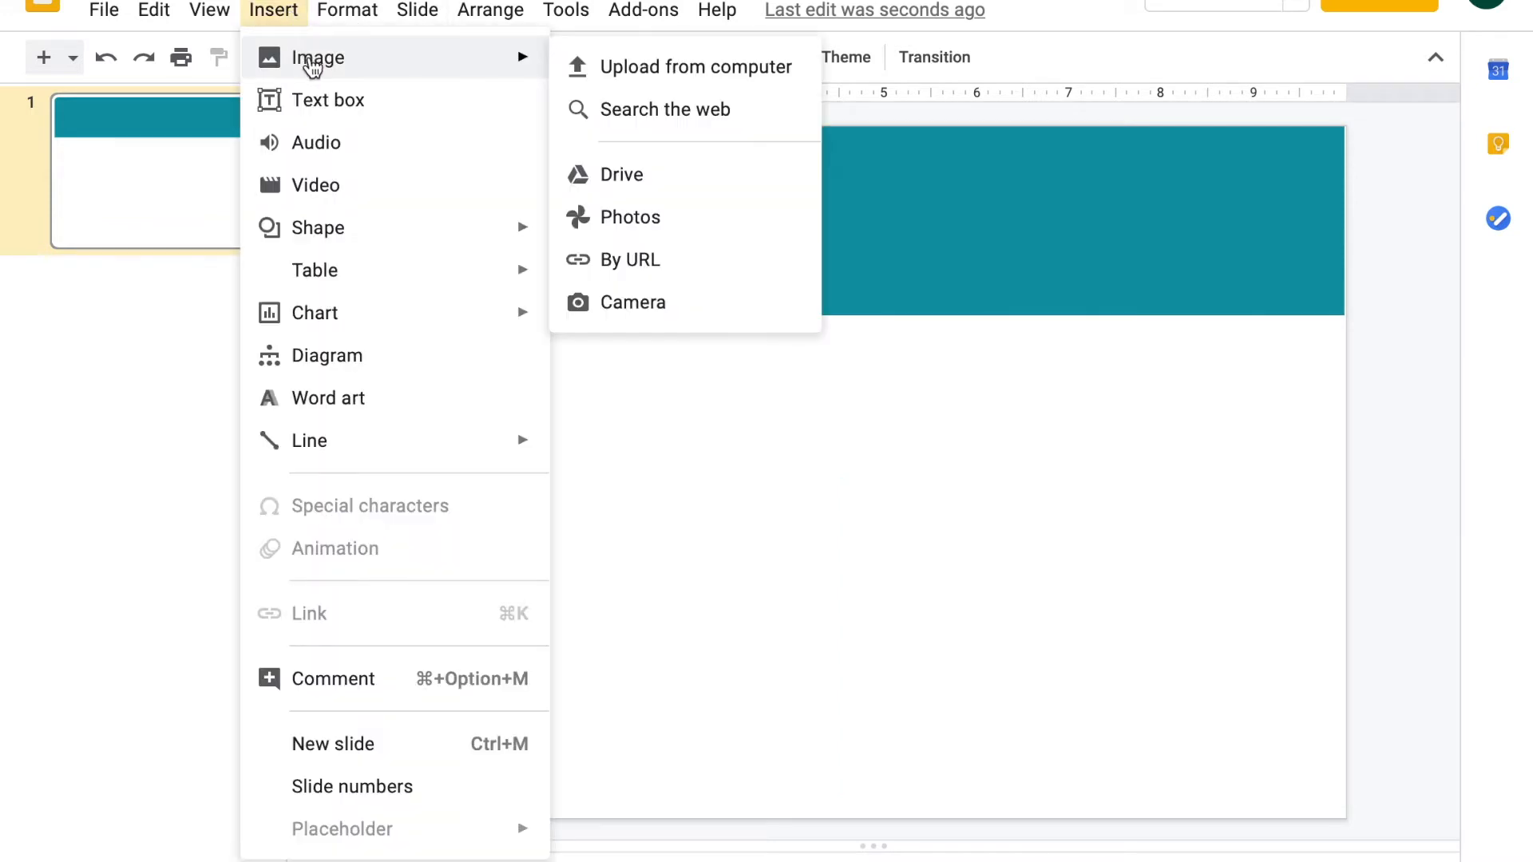
pyautogui.click(318, 100)
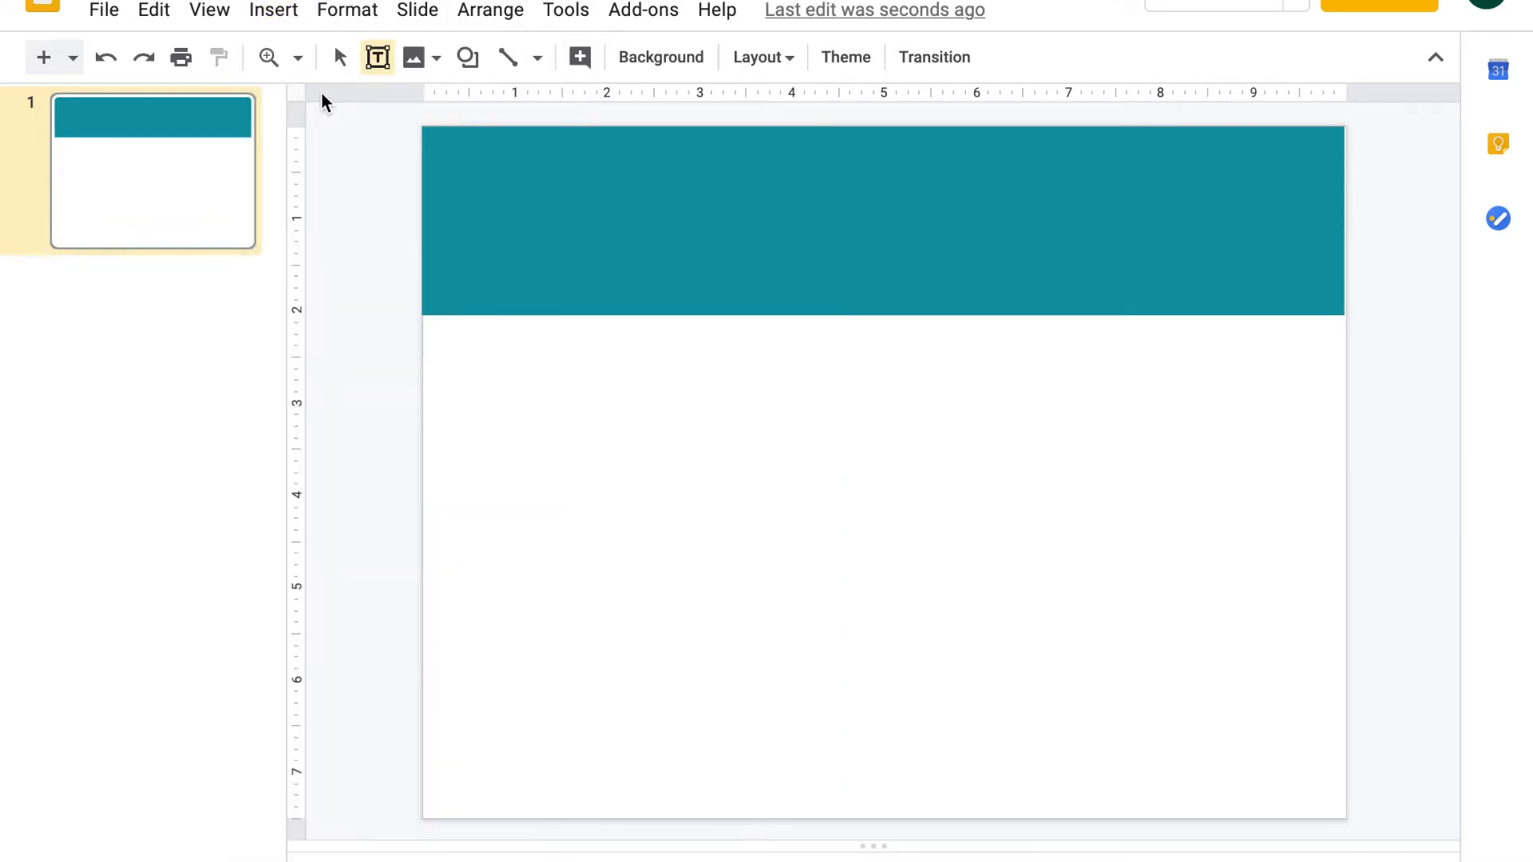
pyautogui.moveTo(621, 177)
pyautogui.mouseDown()
pyautogui.moveTo(728, 225)
pyautogui.moveTo(1057, 284)
pyautogui.moveTo(1113, 270)
pyautogui.mouseUp()
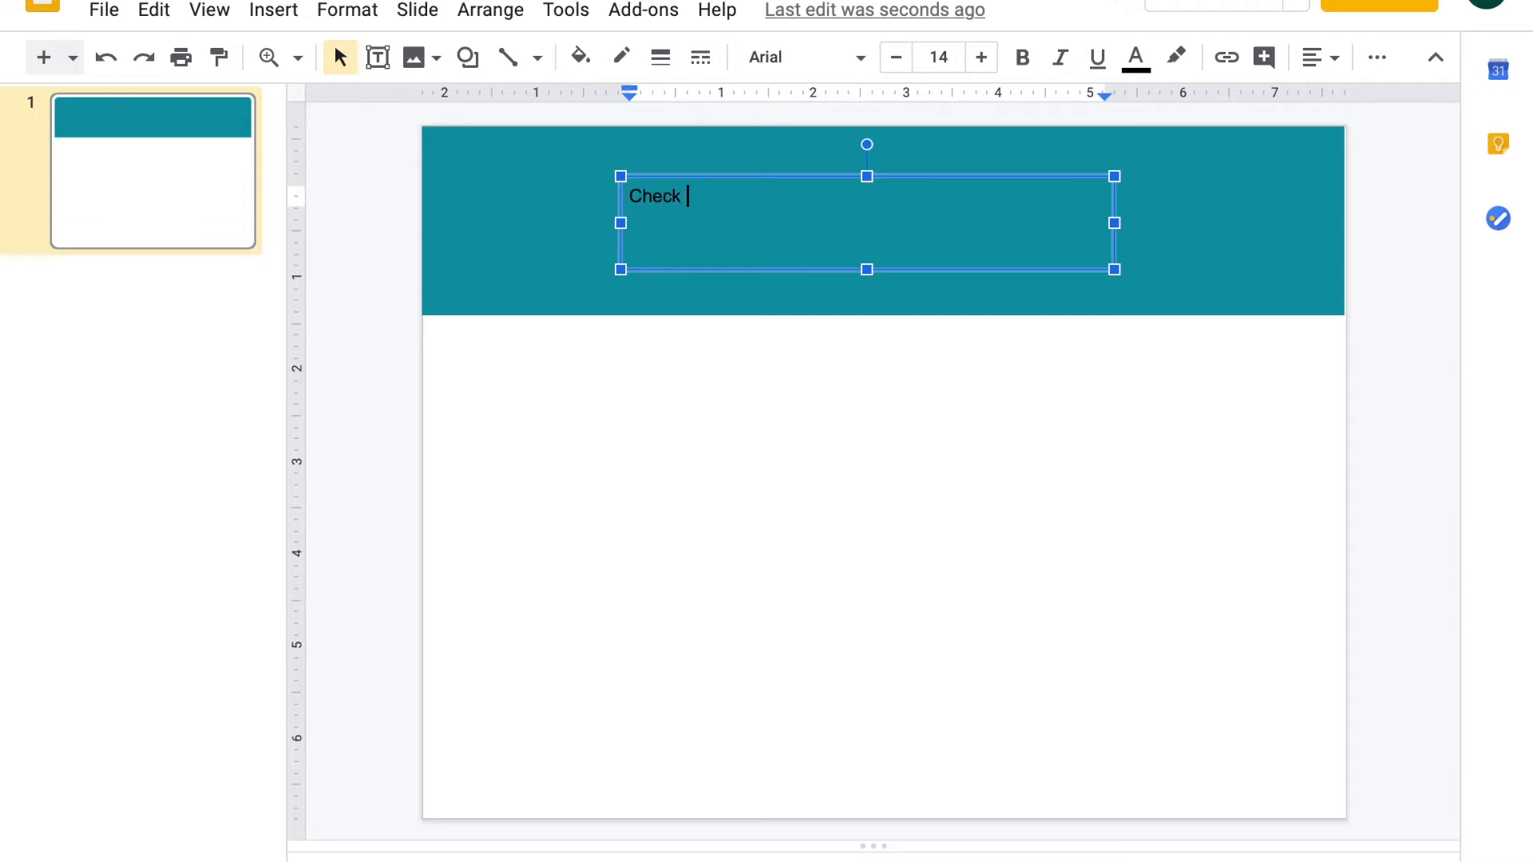
# Set the font size of the "Check In" heading to 65.
pyautogui.hotkey('ctrl', 'a')
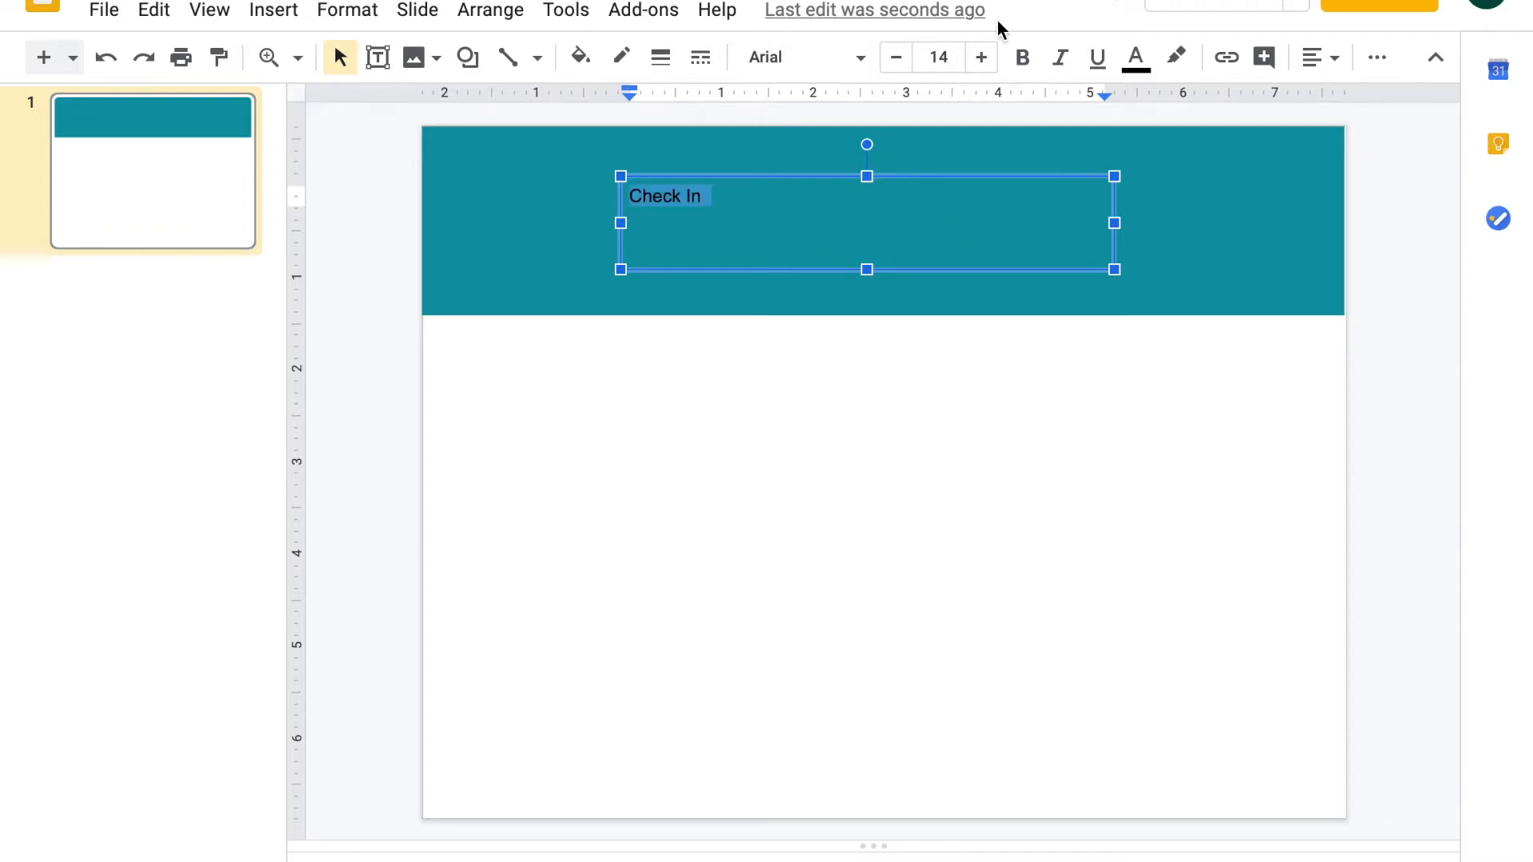
pyautogui.click(982, 58)
pyautogui.click(982, 57)
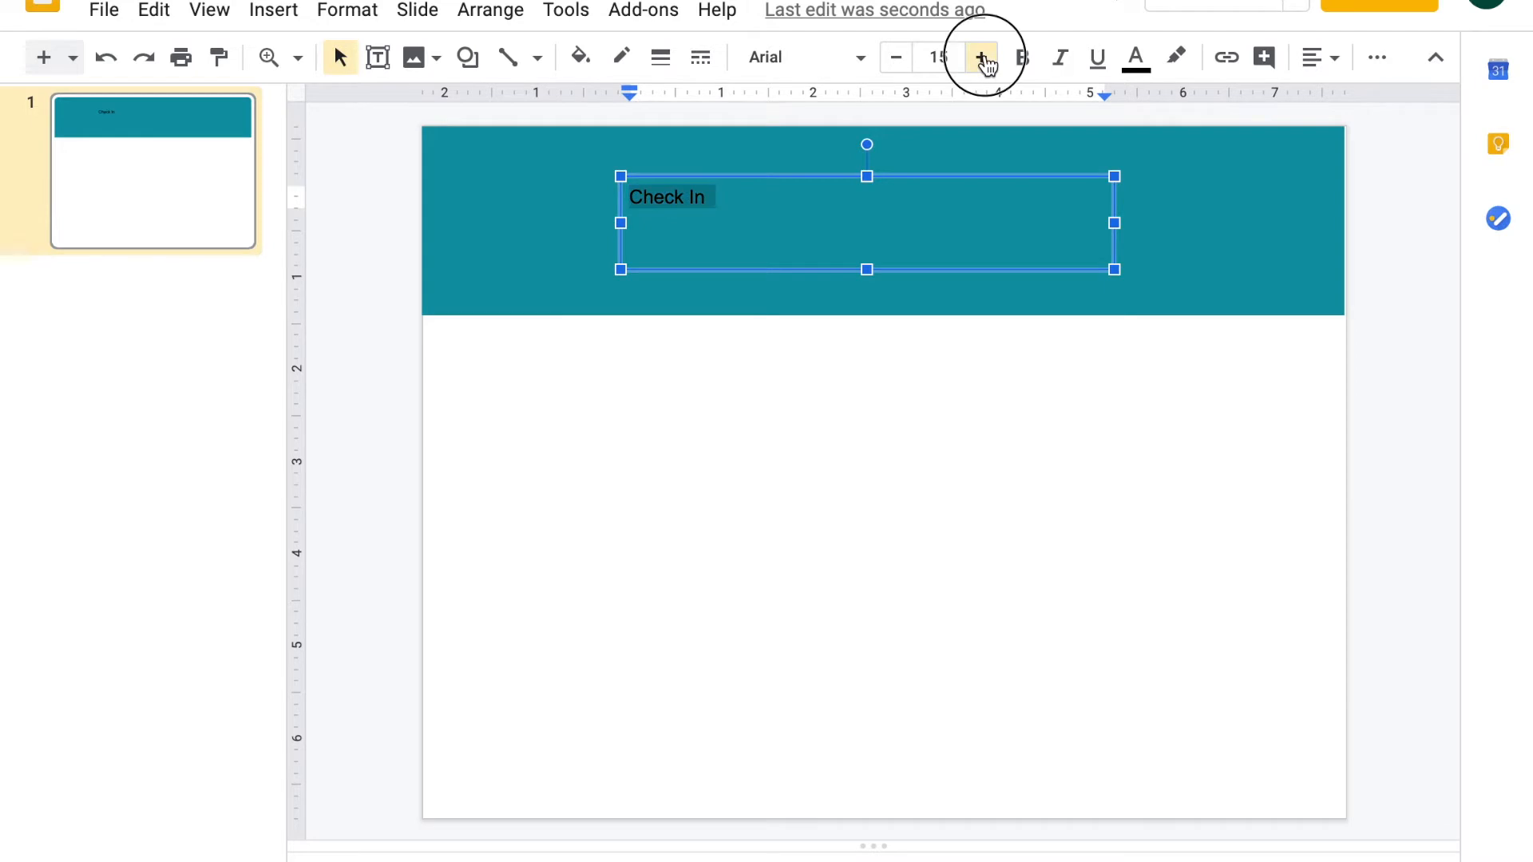
pyautogui.click(982, 57)
pyautogui.click(938, 58)
pyautogui.write('6')
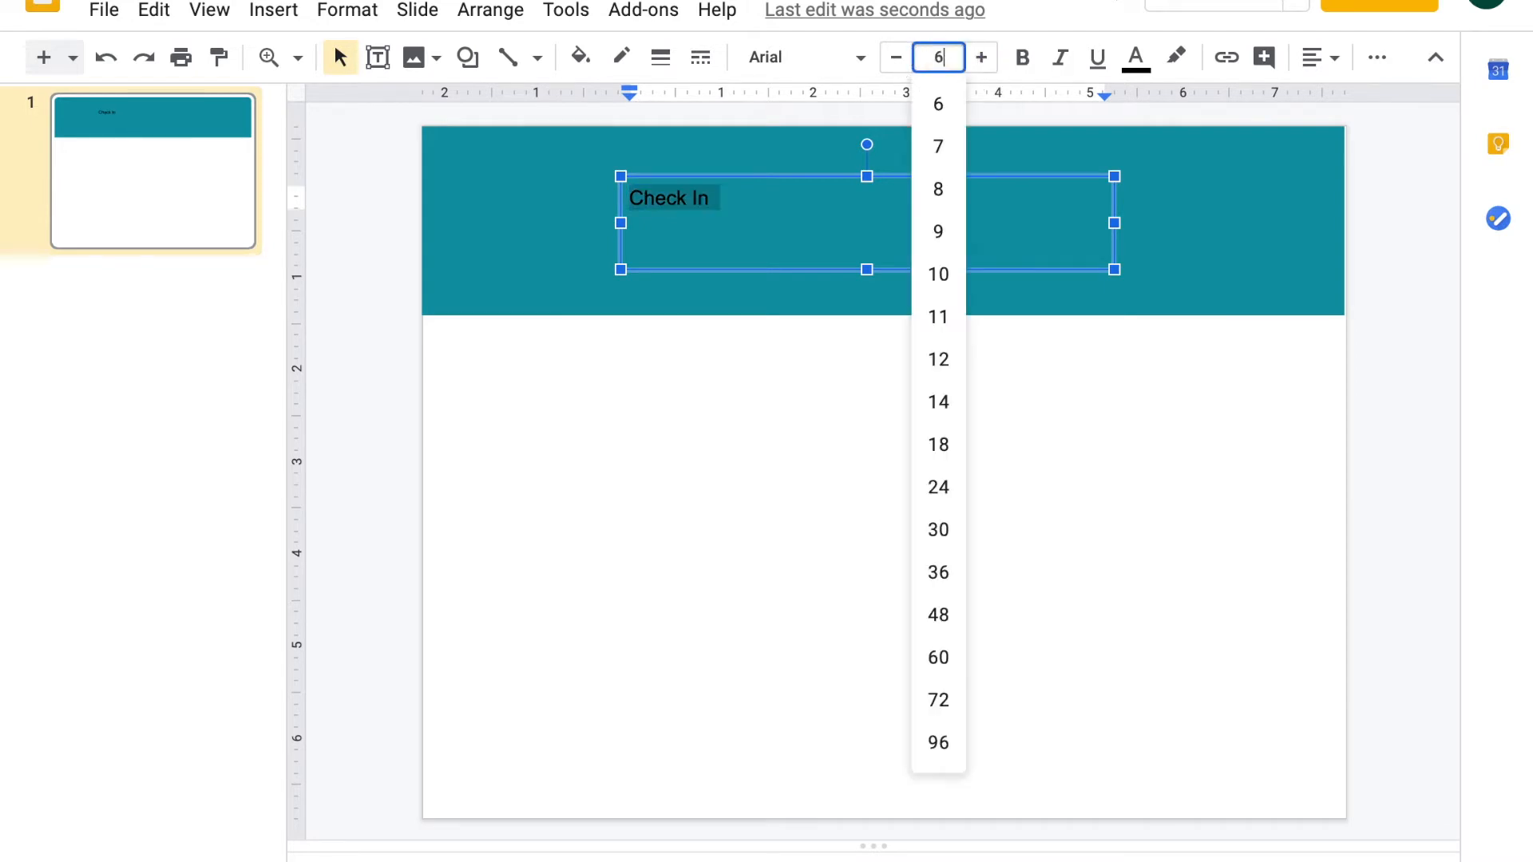
pyautogui.write('5')
pyautogui.press('Return')
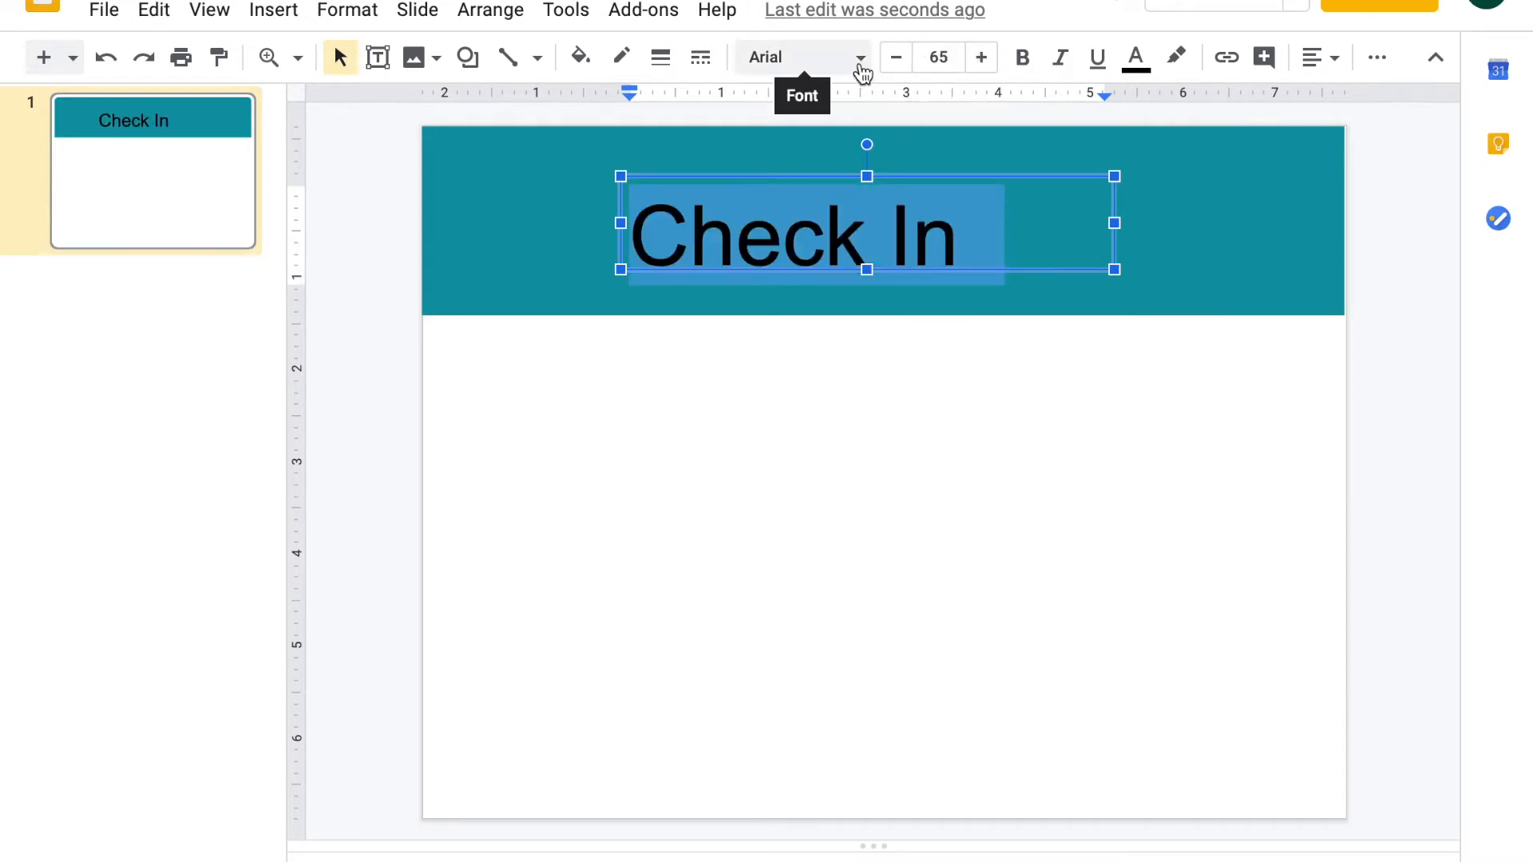
# Set the "Check In" heading in the Fredoka One font and center it horizontally in its text box.
pyautogui.click(859, 64)
pyautogui.click(878, 252)
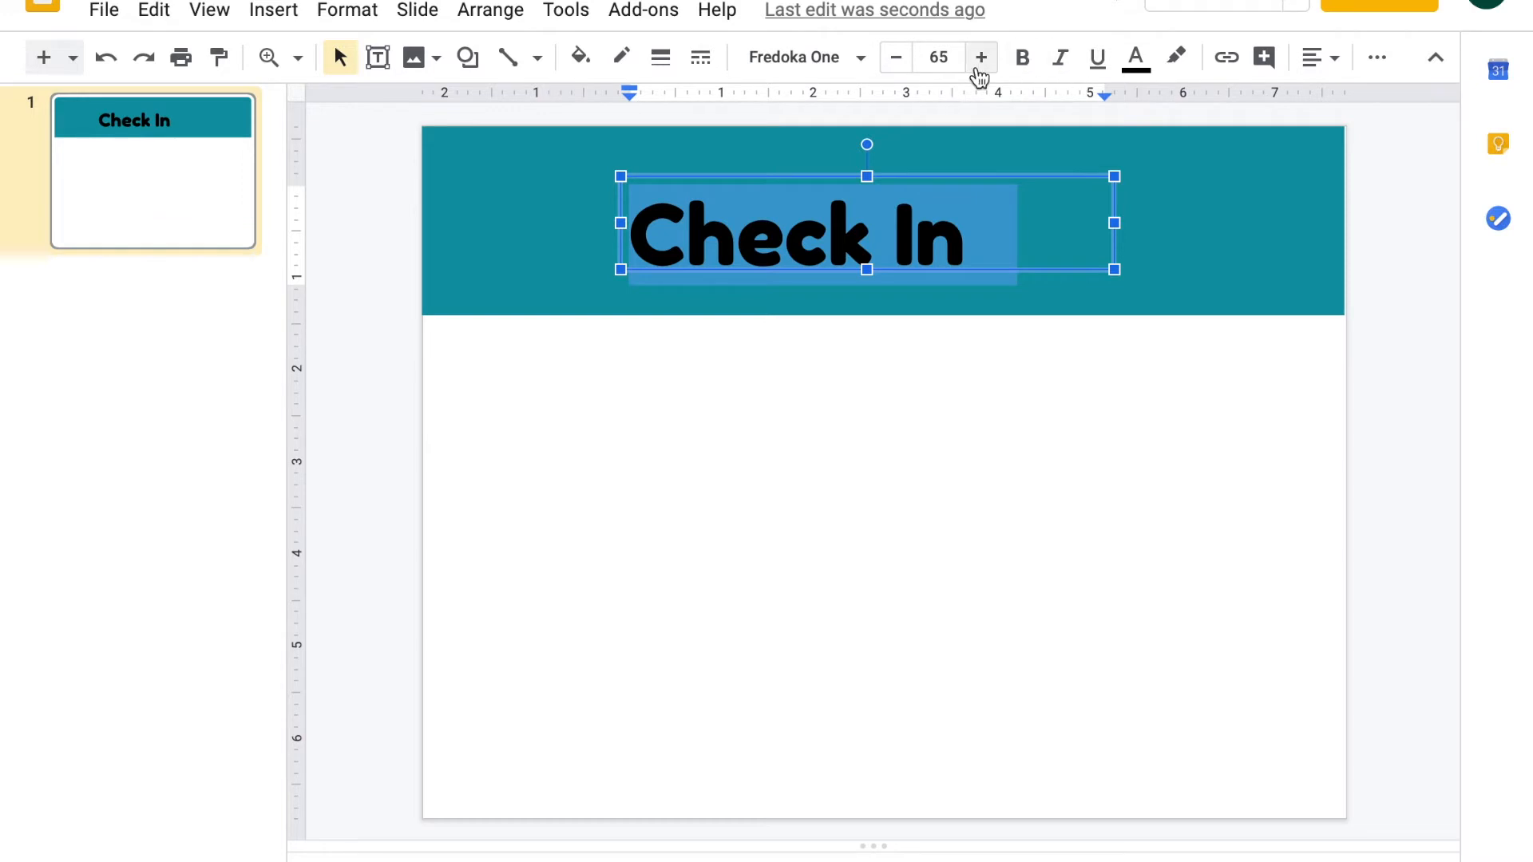
pyautogui.click(1333, 60)
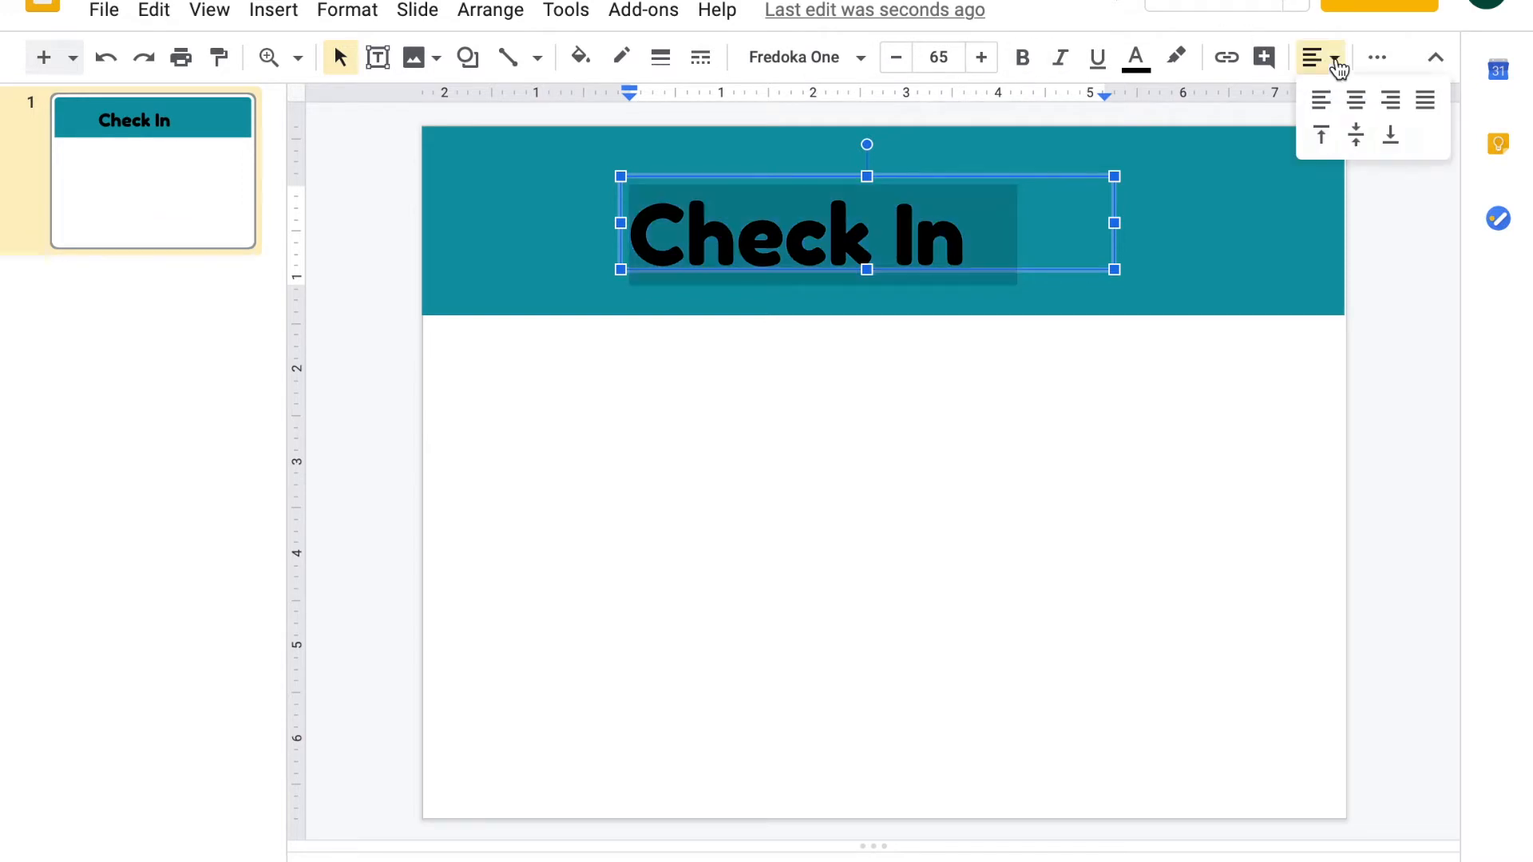
pyautogui.click(1355, 106)
pyautogui.click(1182, 462)
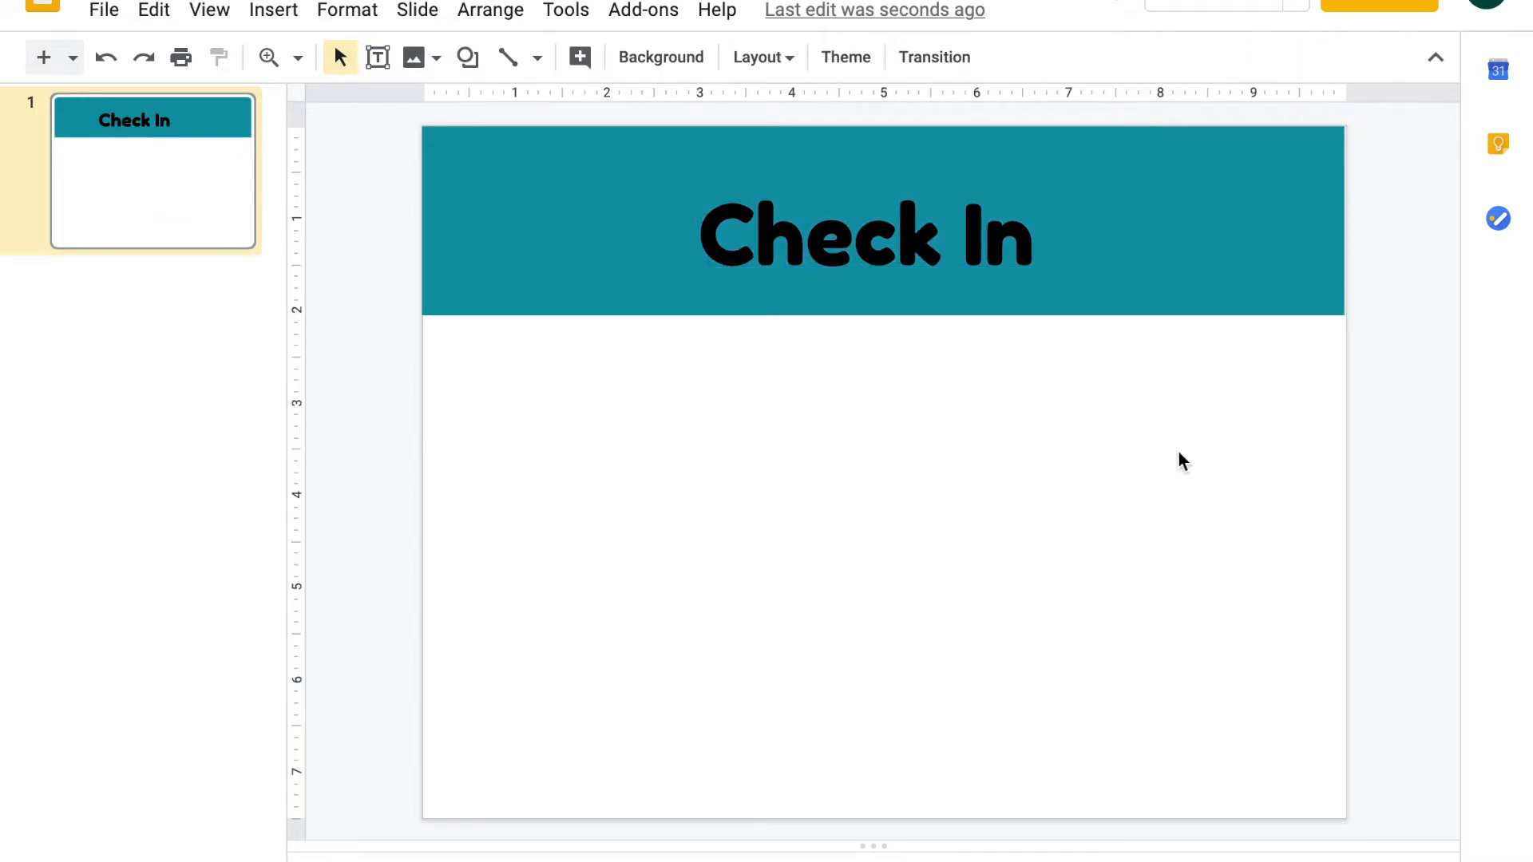
# Change the text color of the "Check In" heading to white.
pyautogui.tripleClick(965, 236)
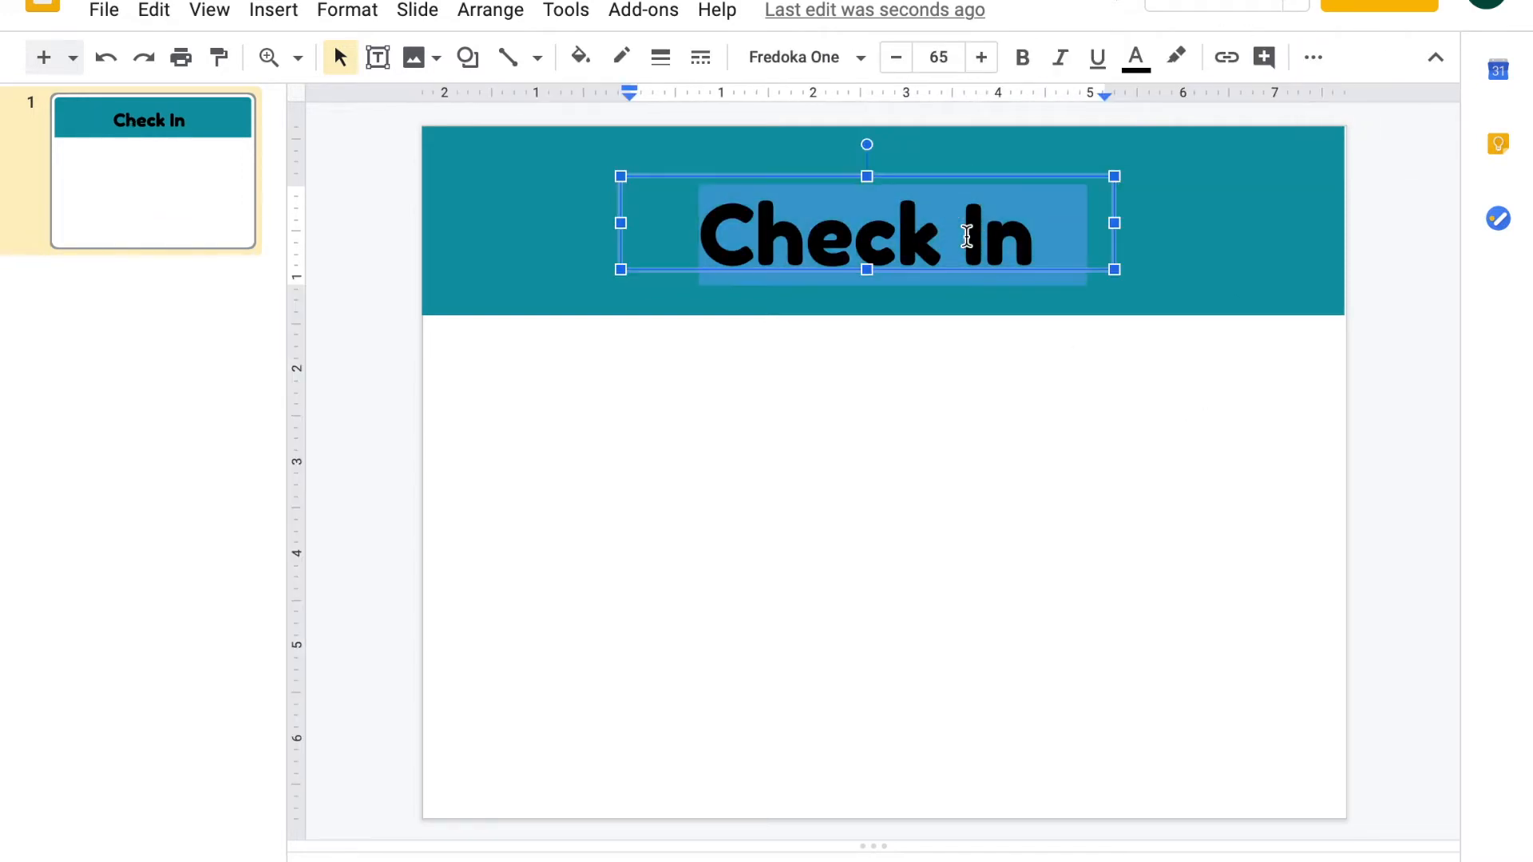
pyautogui.click(1136, 63)
pyautogui.click(1409, 107)
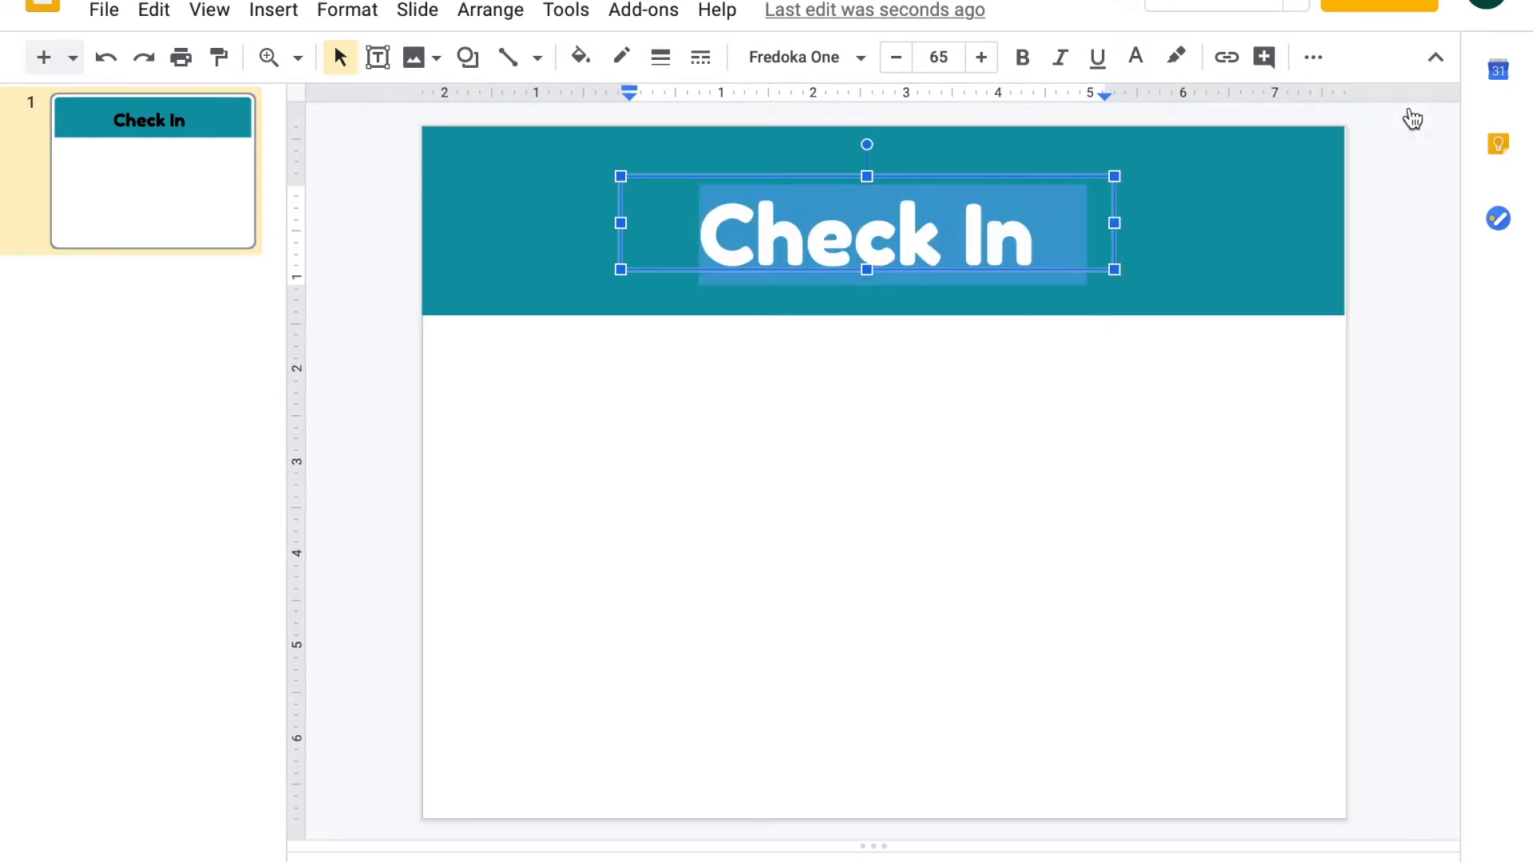
pyautogui.click(928, 414)
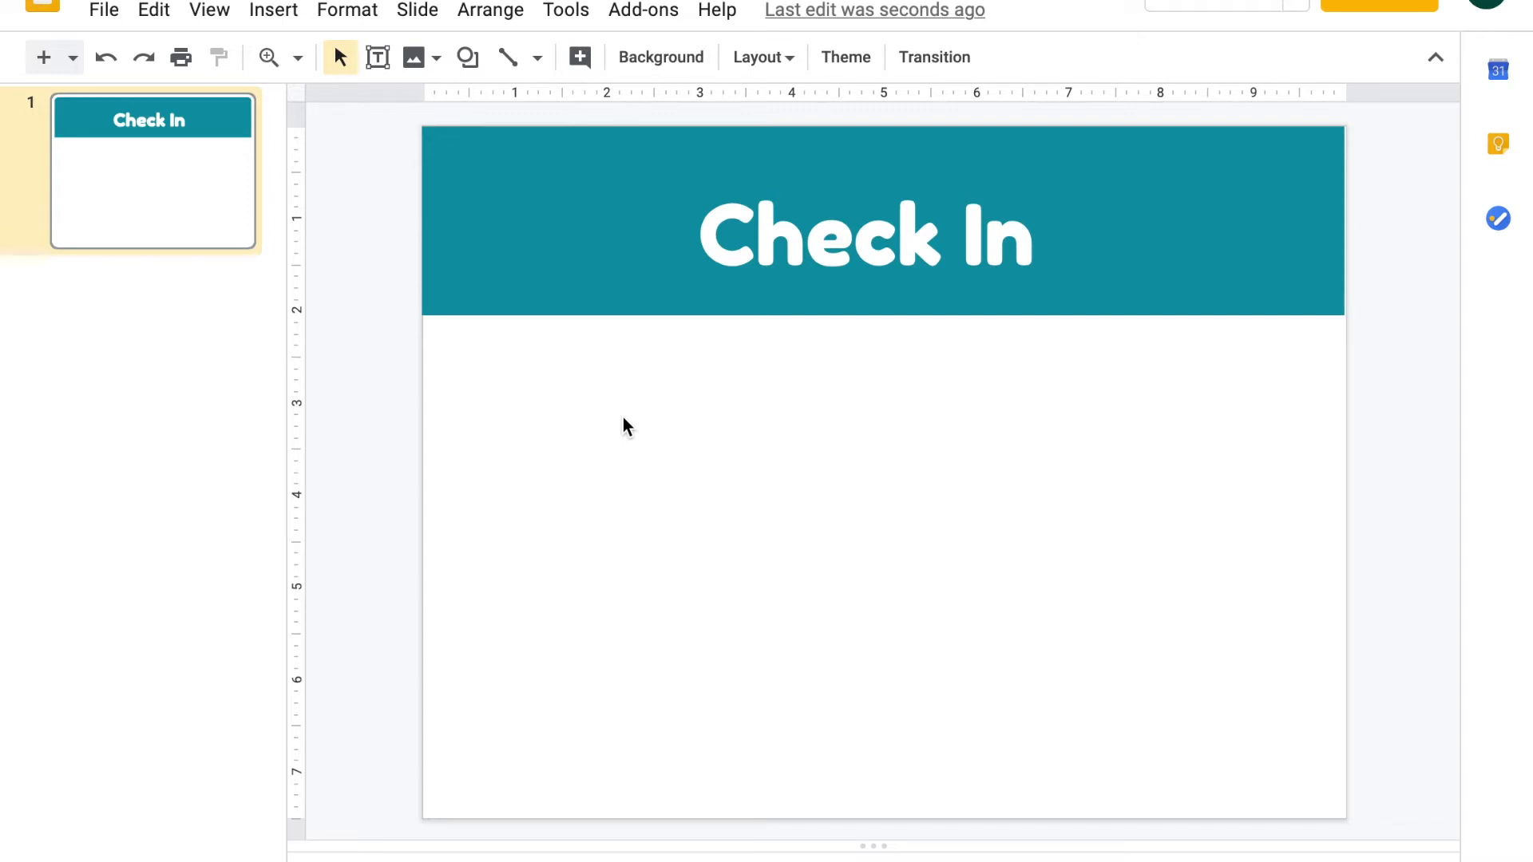
# Draw a circle about 3.6 in across in the left half of the white area below the header.
pyautogui.click(463, 60)
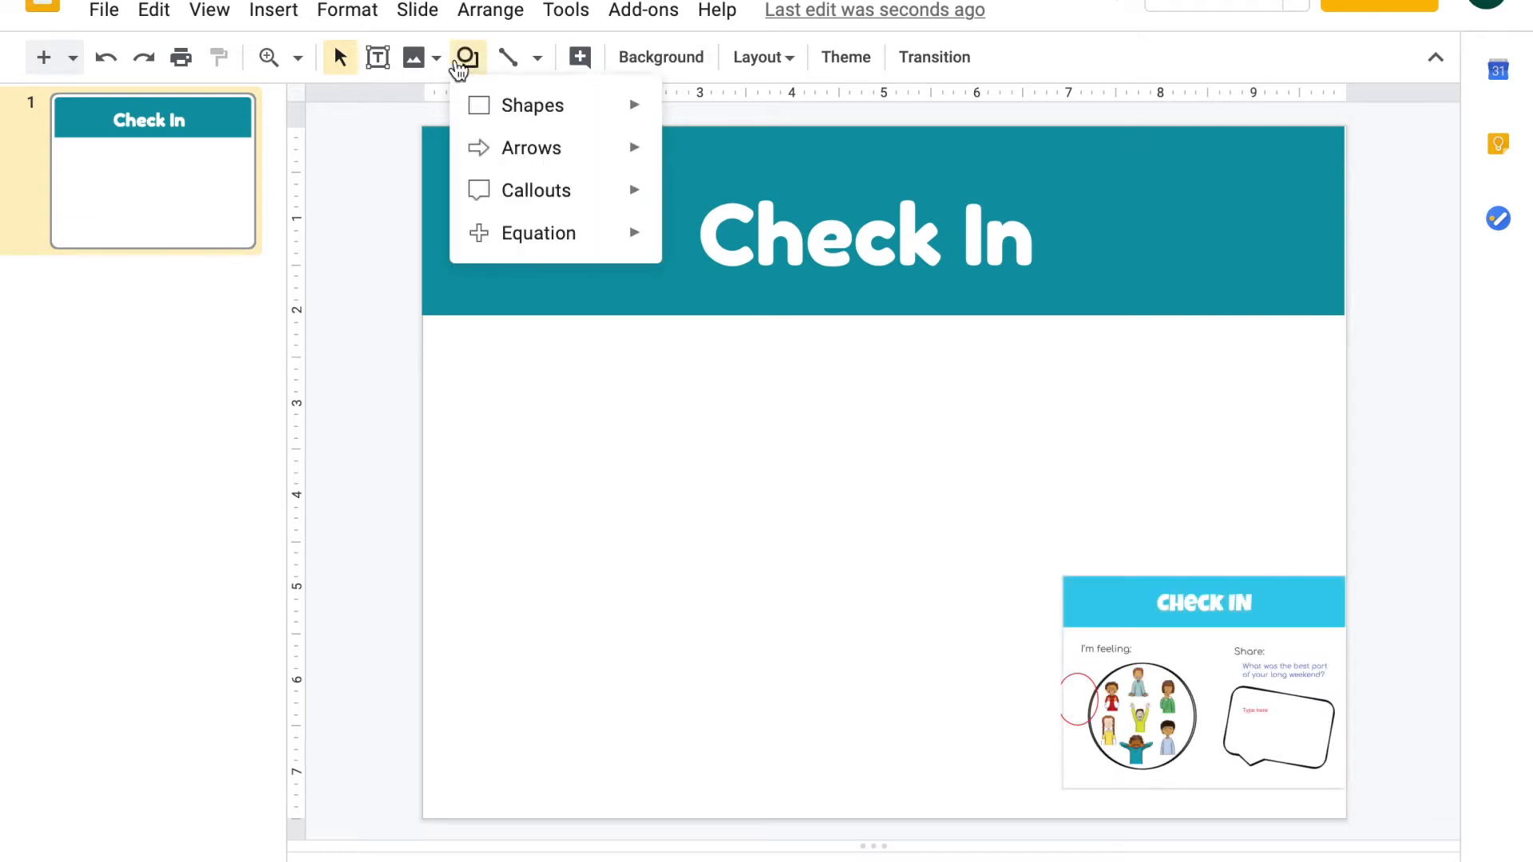
pyautogui.moveTo(557, 120)
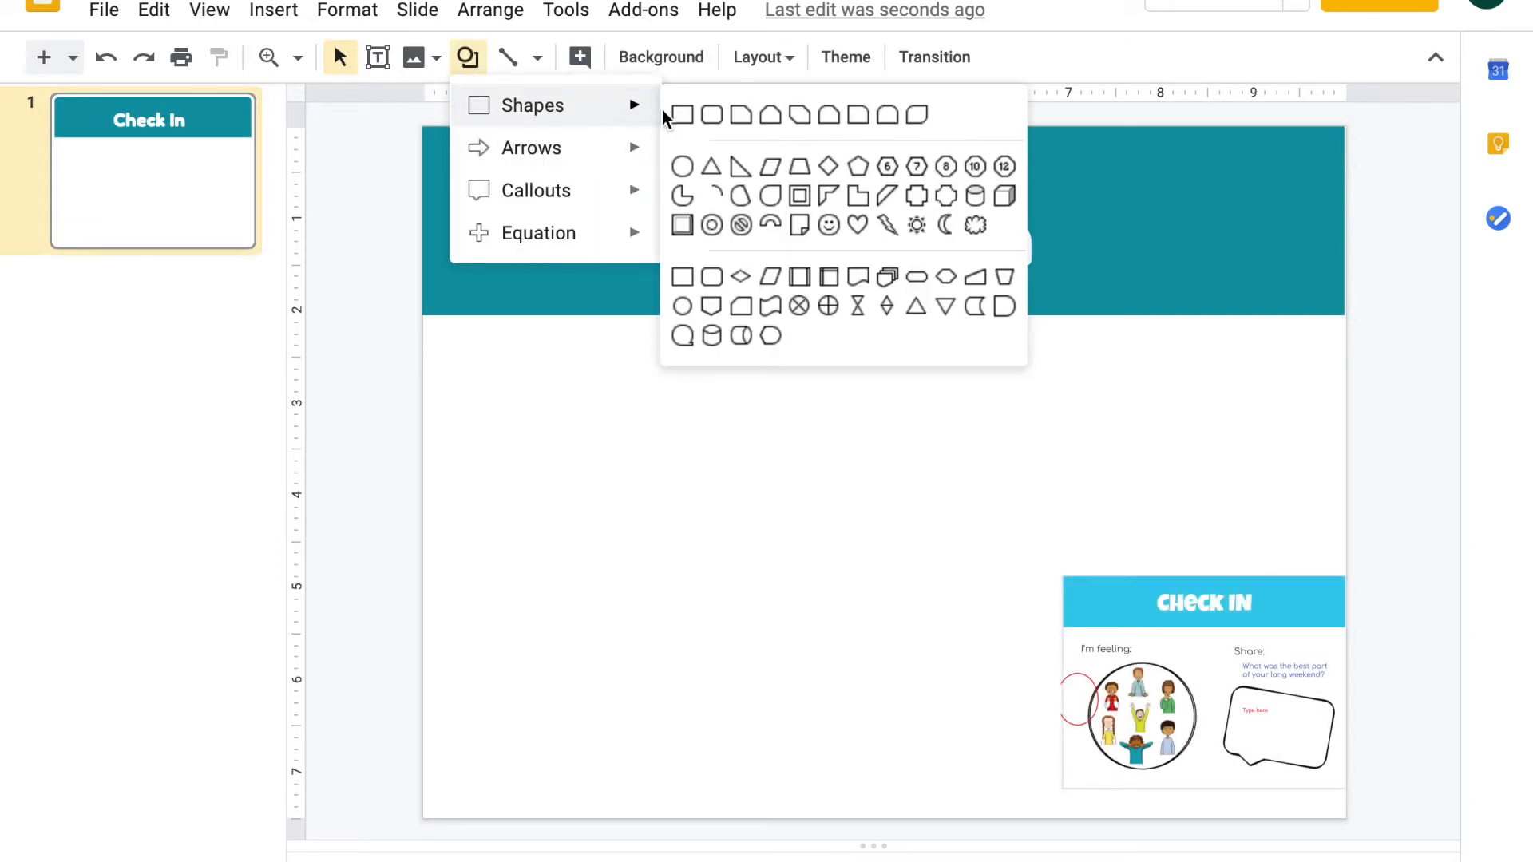
pyautogui.click(682, 166)
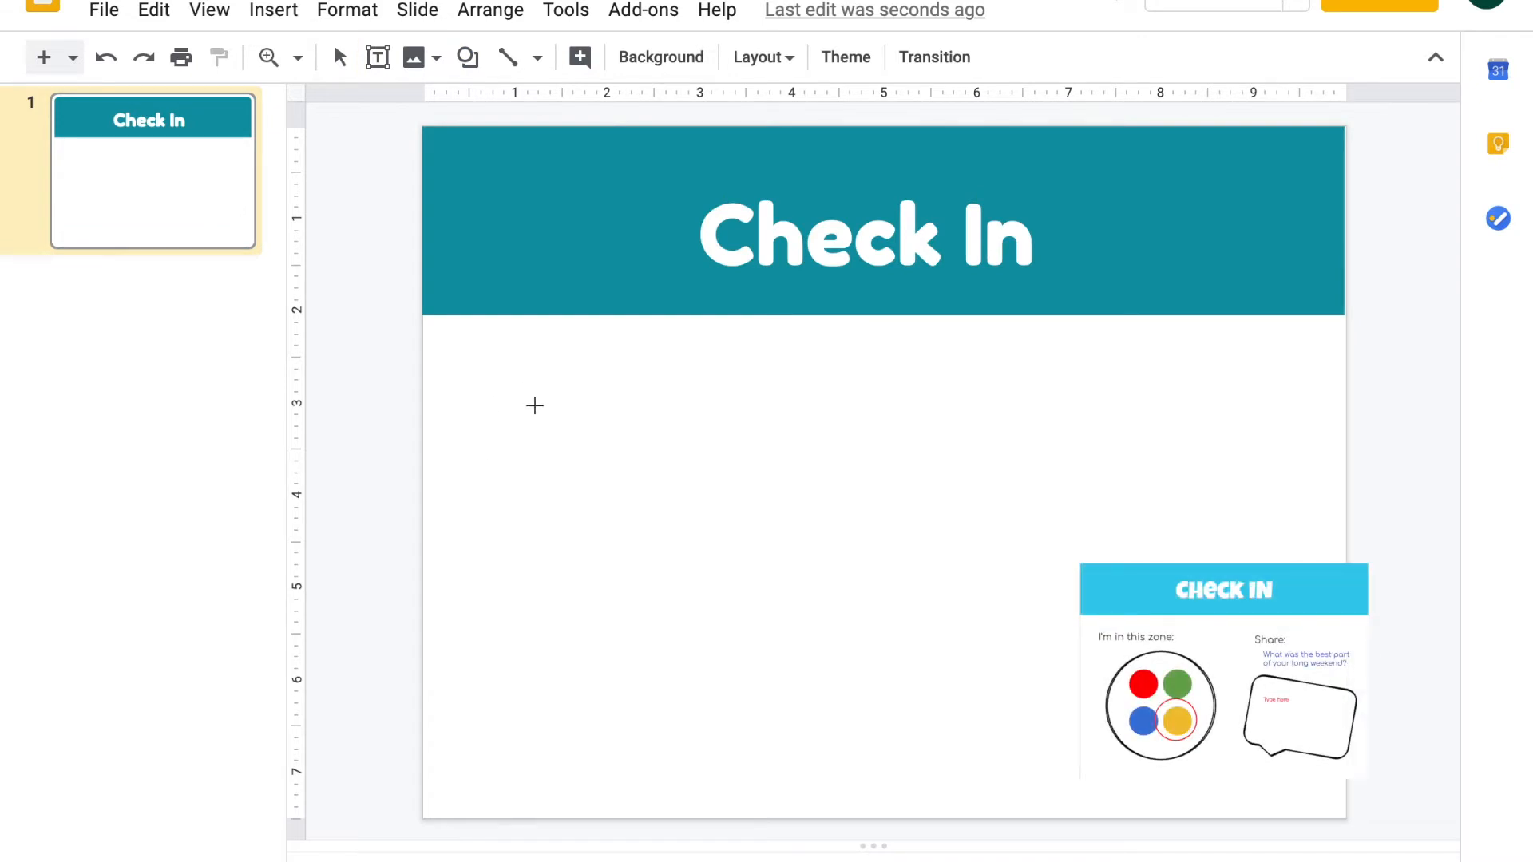
pyautogui.moveTo(526, 401); pyautogui.dragTo(861, 737)
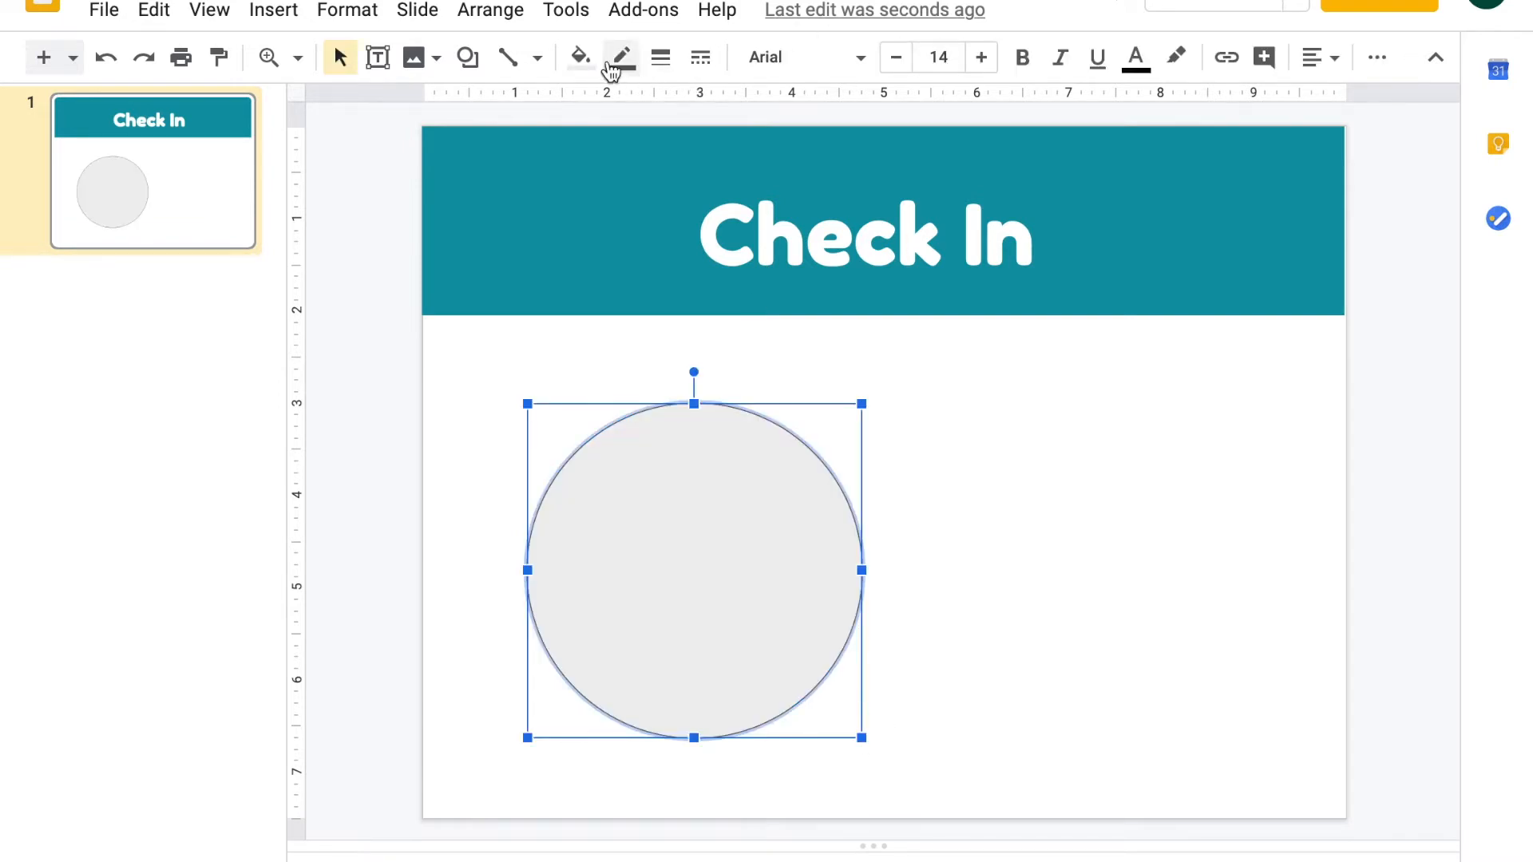
# Give the circle a transparent fill and a black 3px border.
pyautogui.click(581, 57)
pyautogui.click(693, 159)
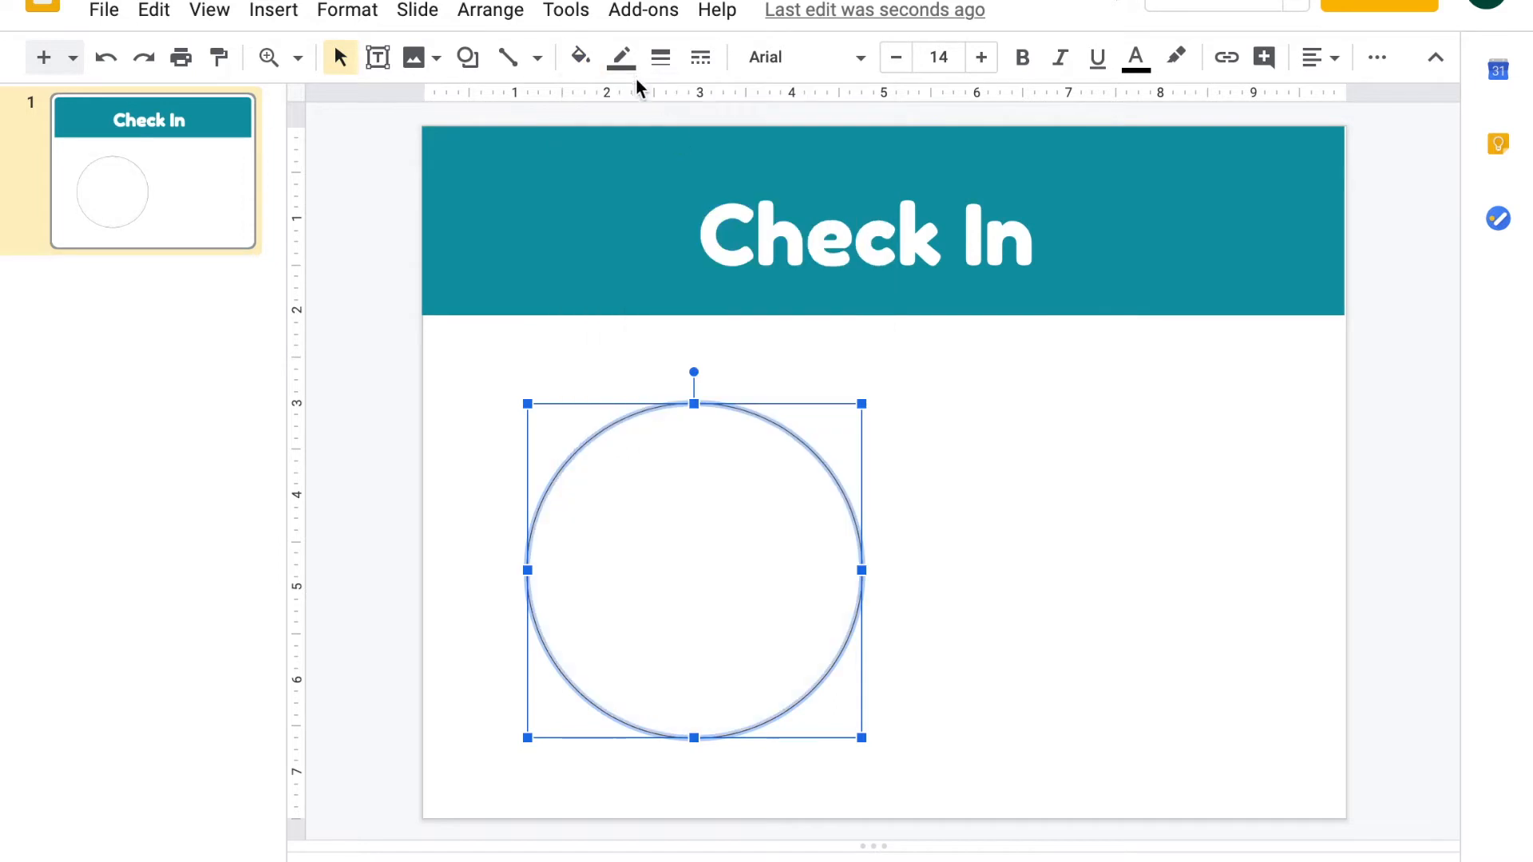
pyautogui.click(622, 58)
pyautogui.click(631, 151)
pyautogui.click(660, 57)
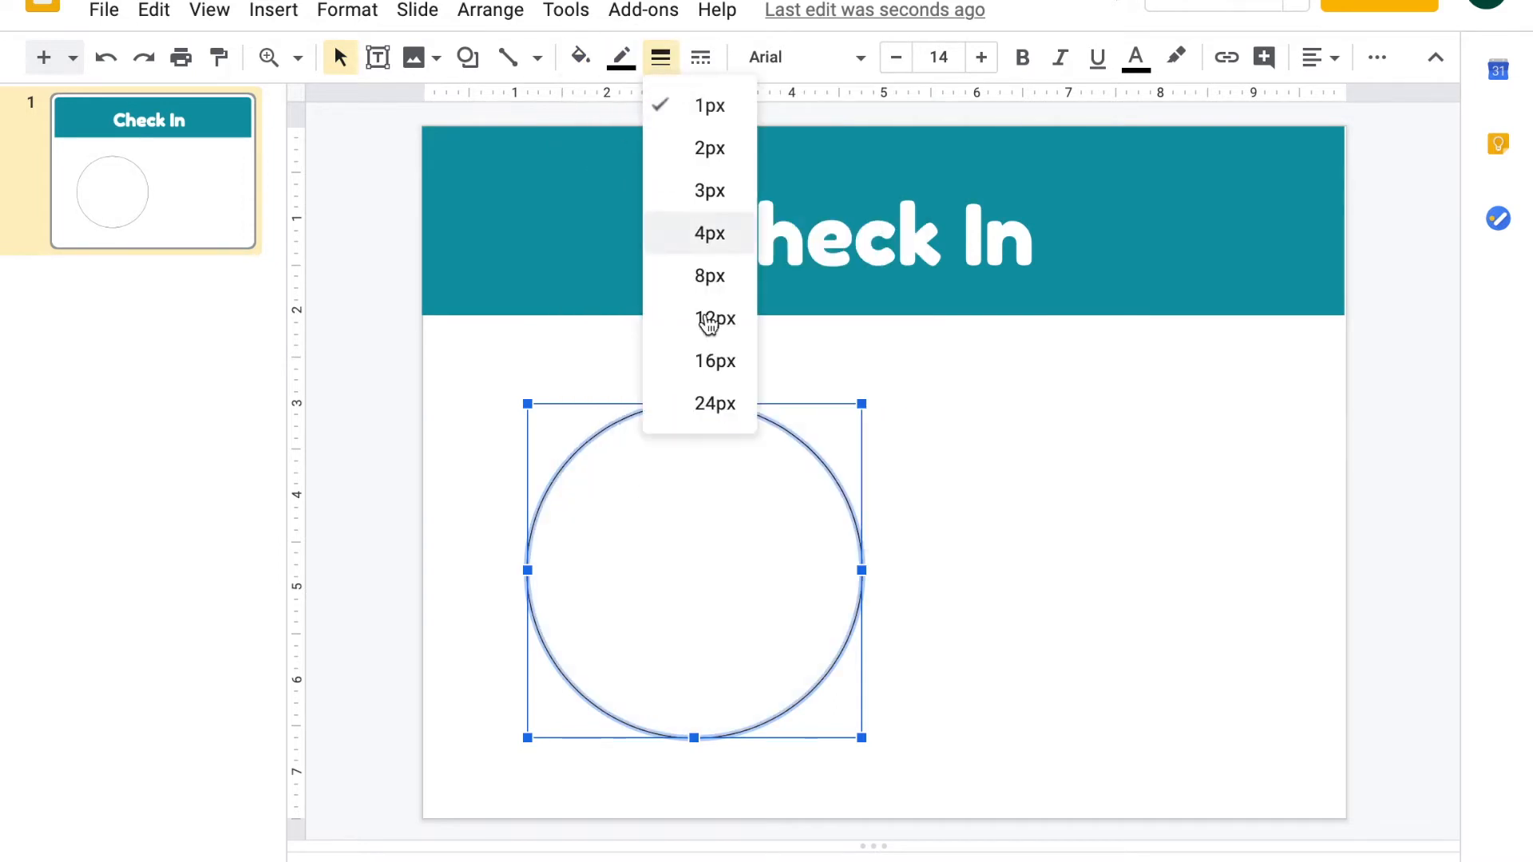
pyautogui.click(710, 192)
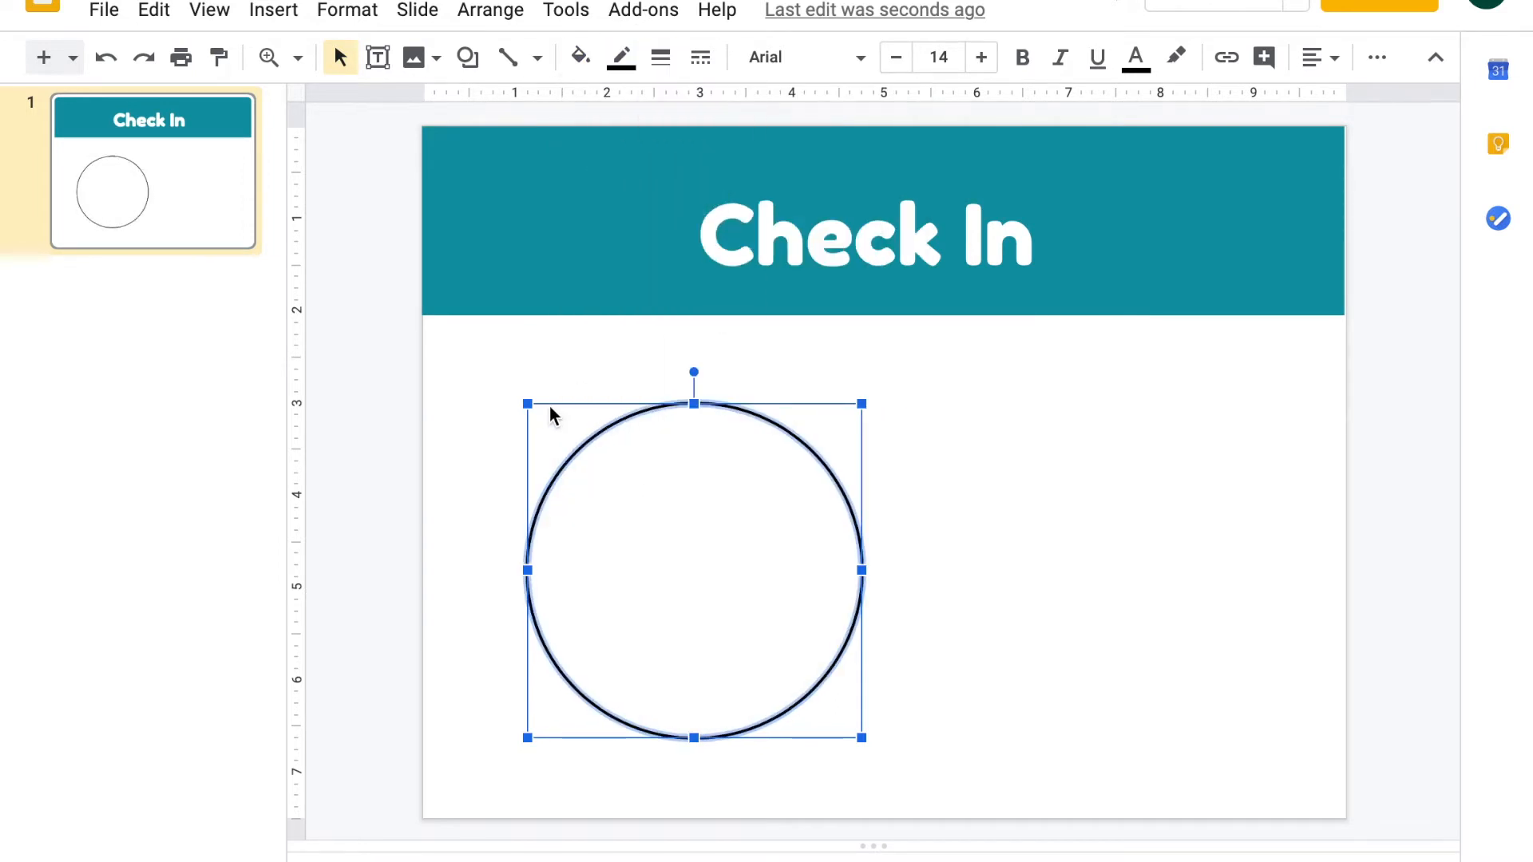
# Move the circle slightly up and to the left in the white area below the header.
pyautogui.click(550, 404)
pyautogui.click(580, 443)
pyautogui.moveTo(582, 444); pyautogui.dragTo(558, 439)
pyautogui.click(943, 532)
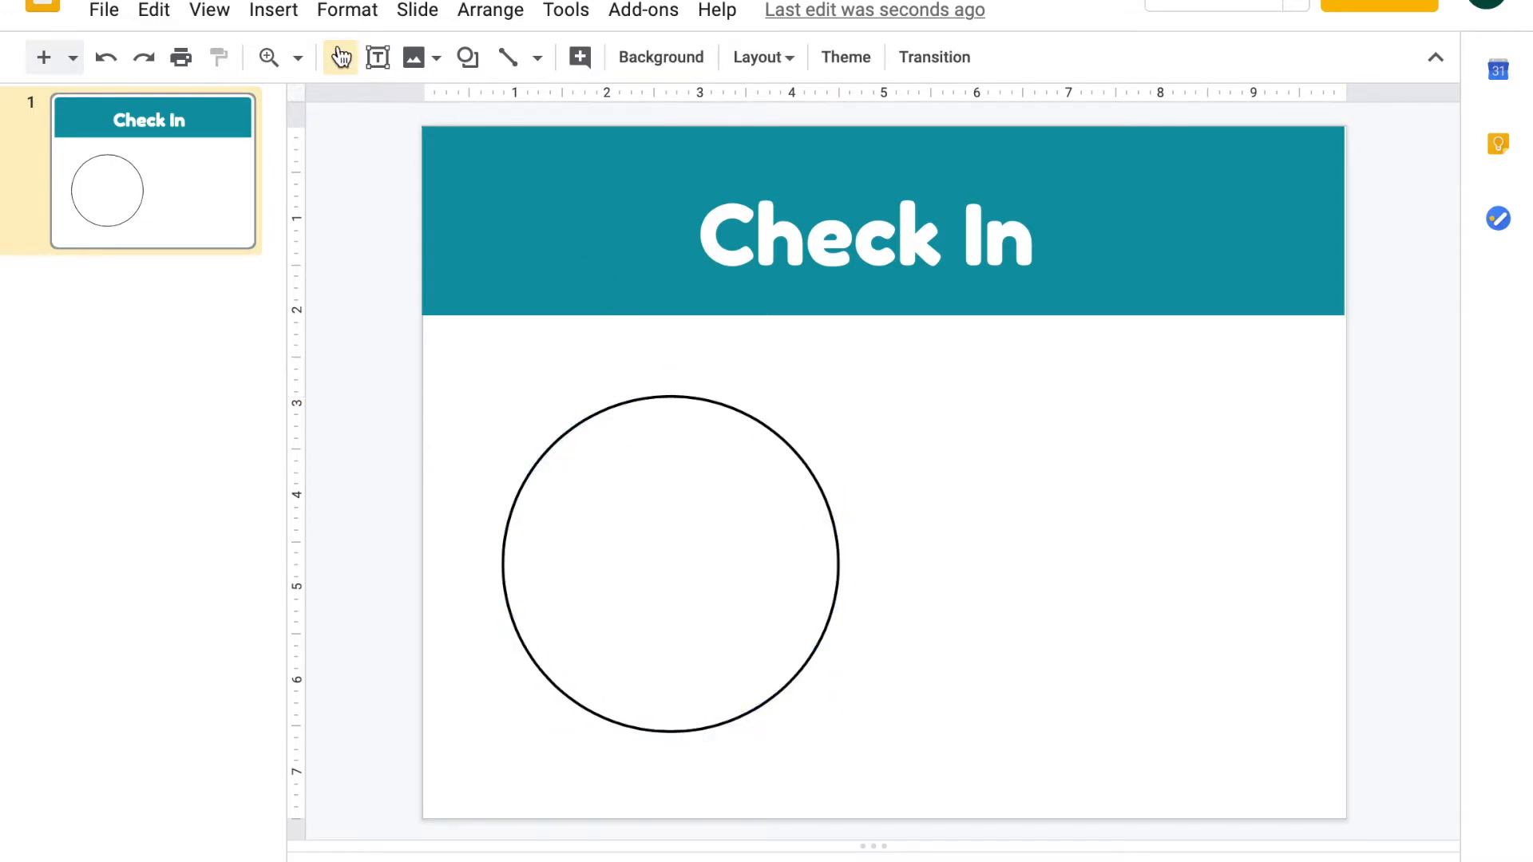
# Search the web for "happy" images to insert into the slide.
pyautogui.click(273, 12)
pyautogui.moveTo(287, 60)
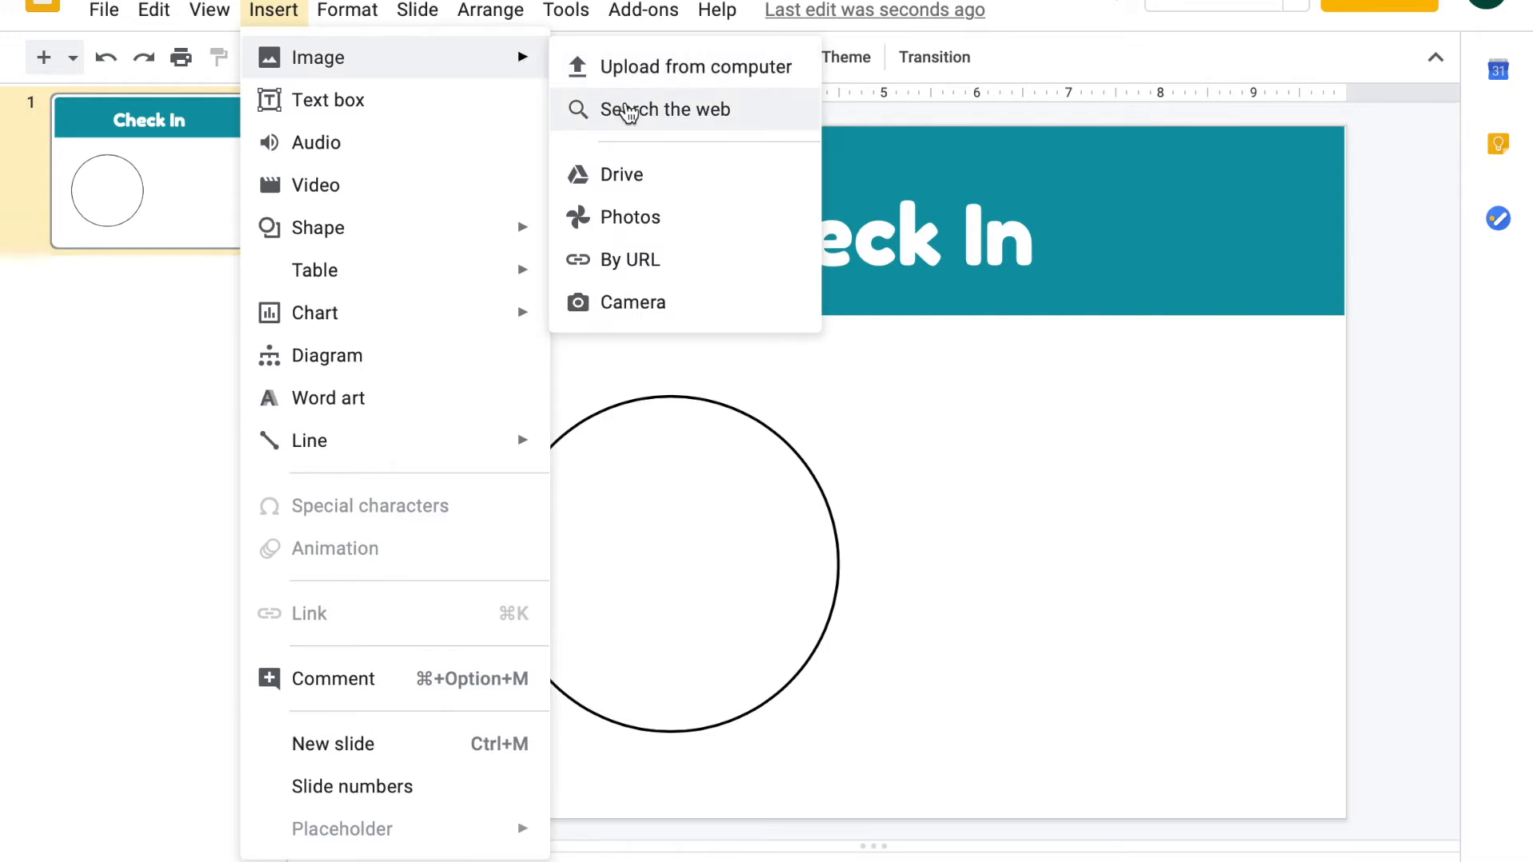
pyautogui.click(631, 112)
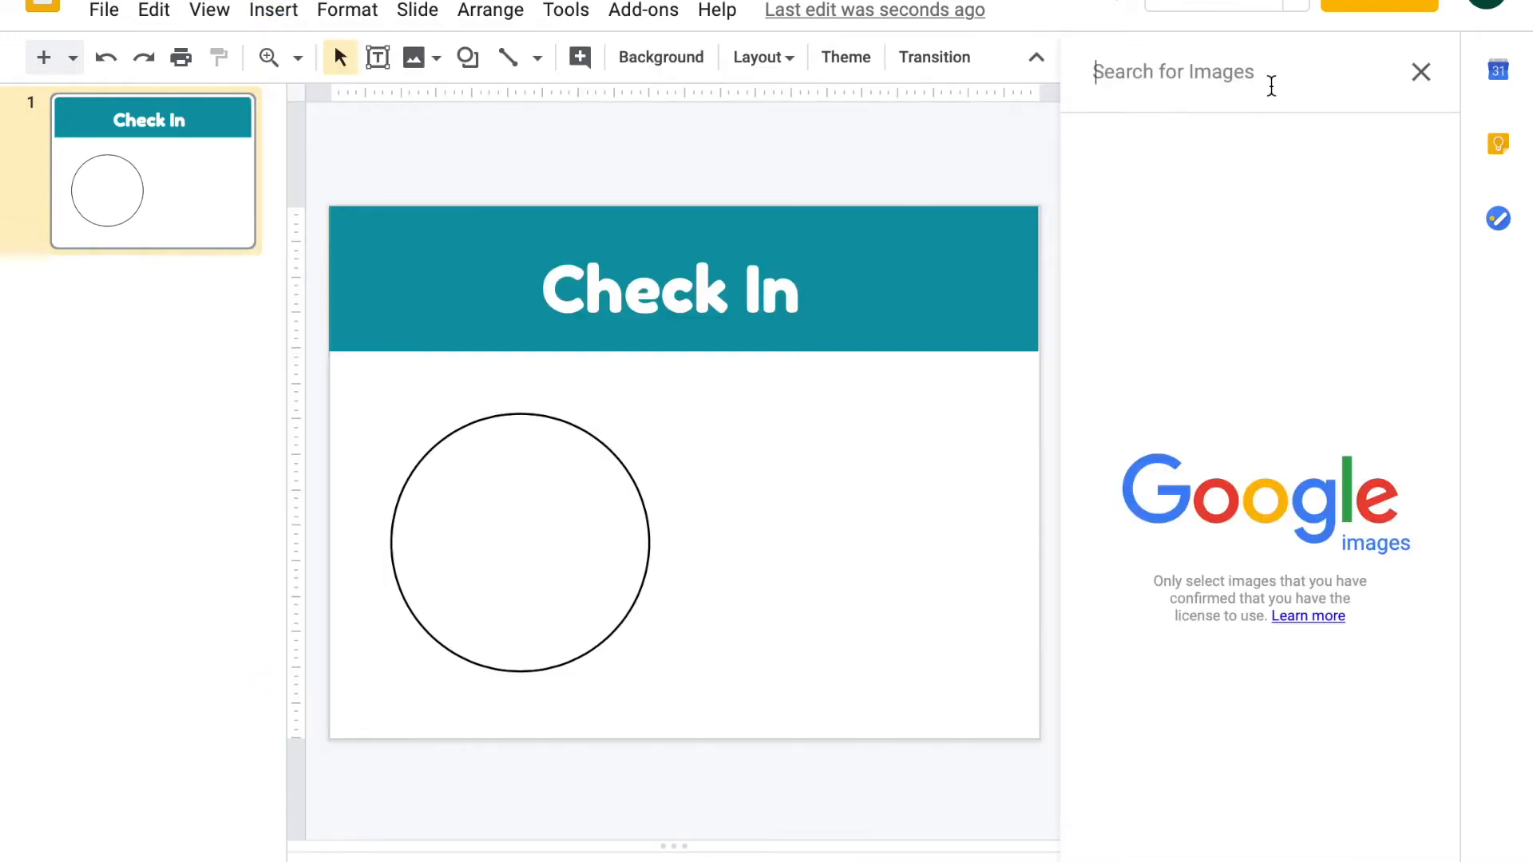
pyautogui.write('happy')
pyautogui.press('Return')
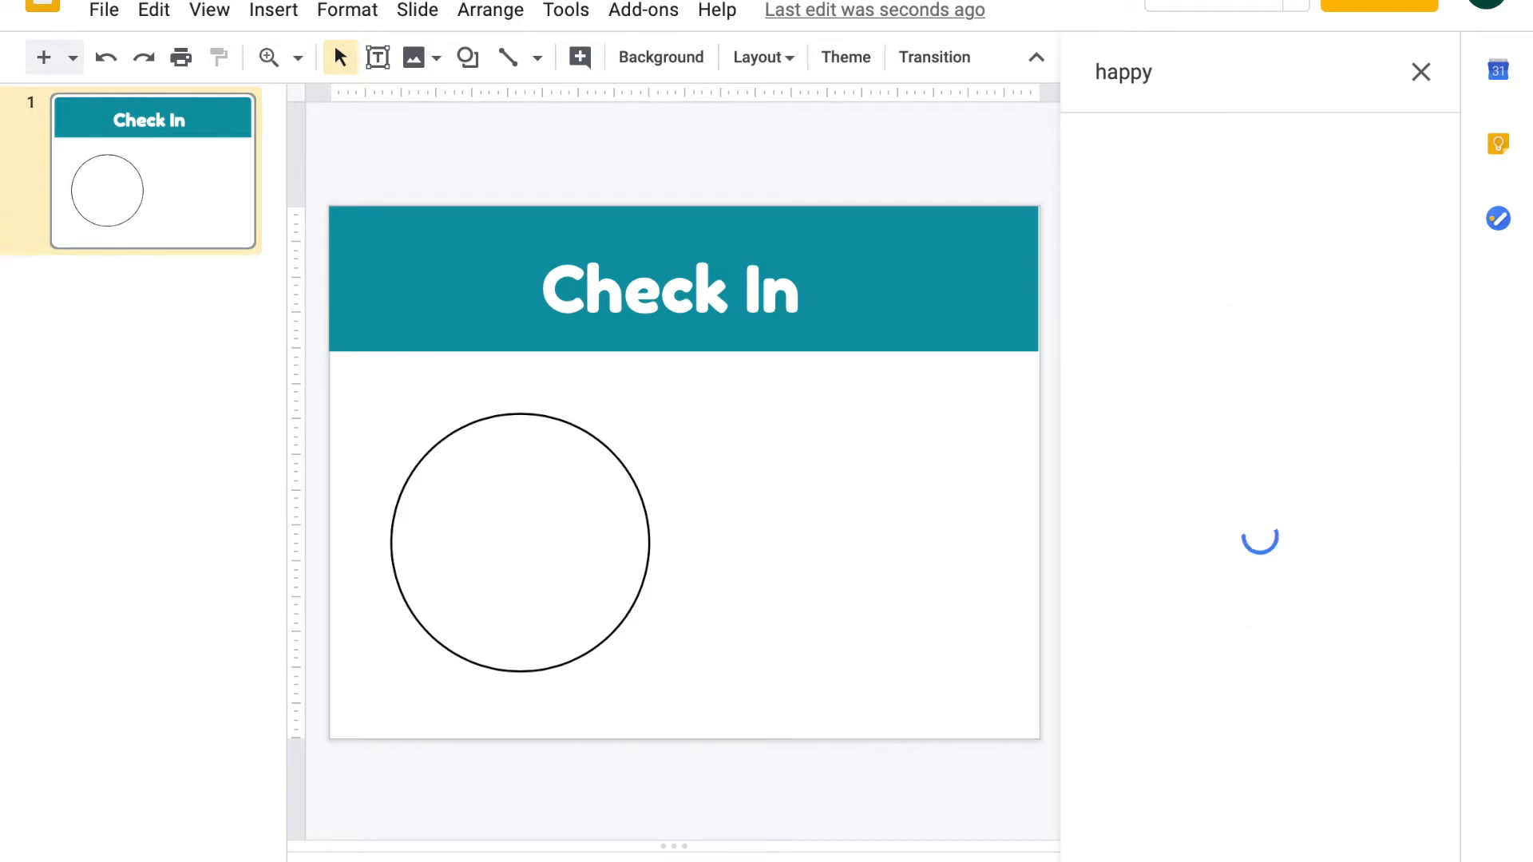
# Insert the blushing smiley emoji, shrink it to about 1.1 in across and place it in the circle's upper-left part.
pyautogui.scroll(-1, 1300, 380)
pyautogui.scroll(1, 1290, 369)
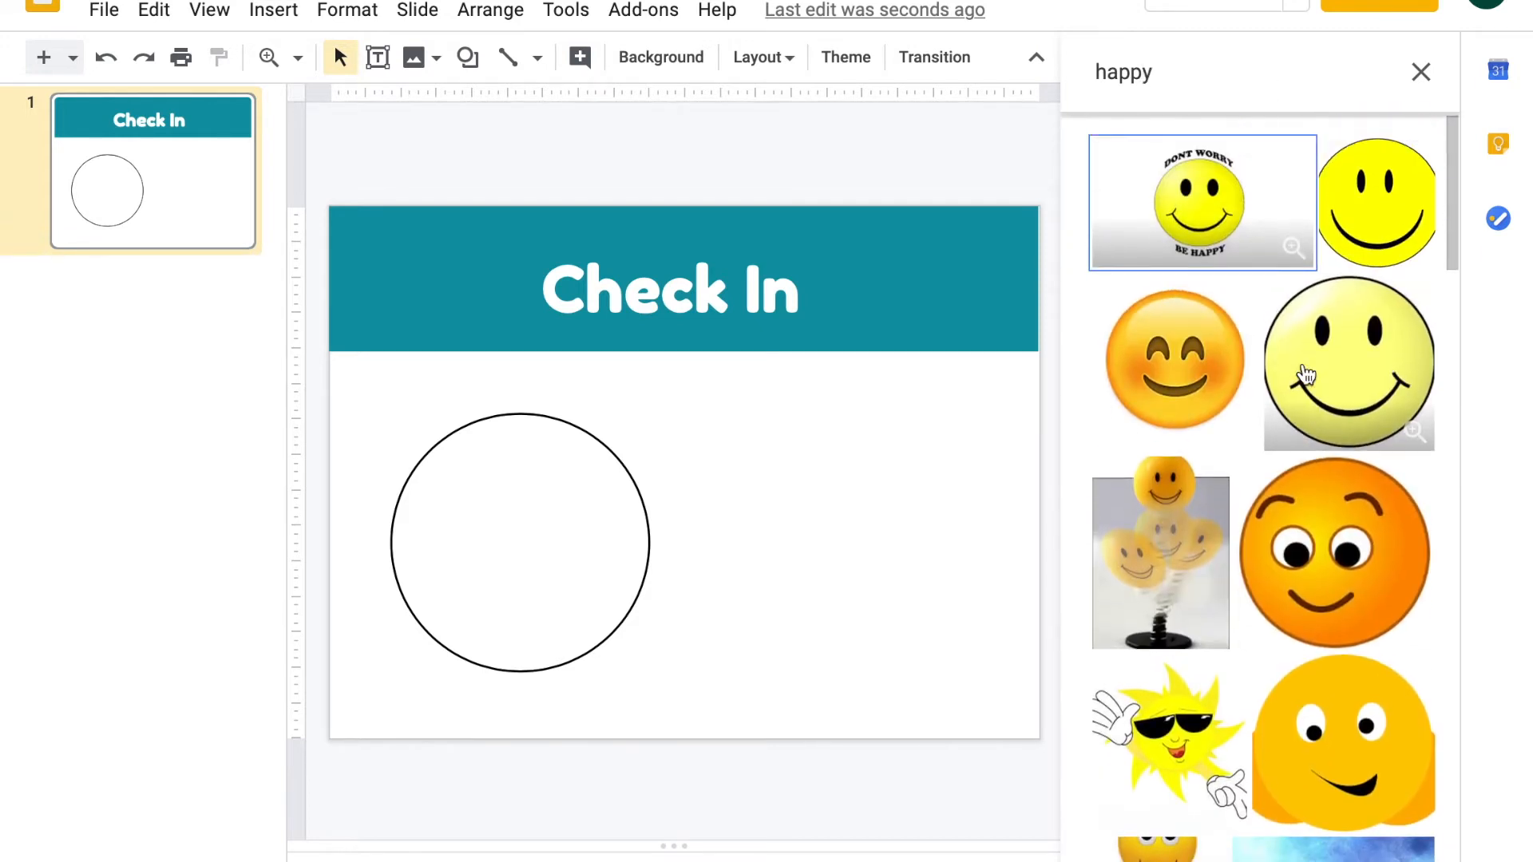
pyautogui.click(1220, 388)
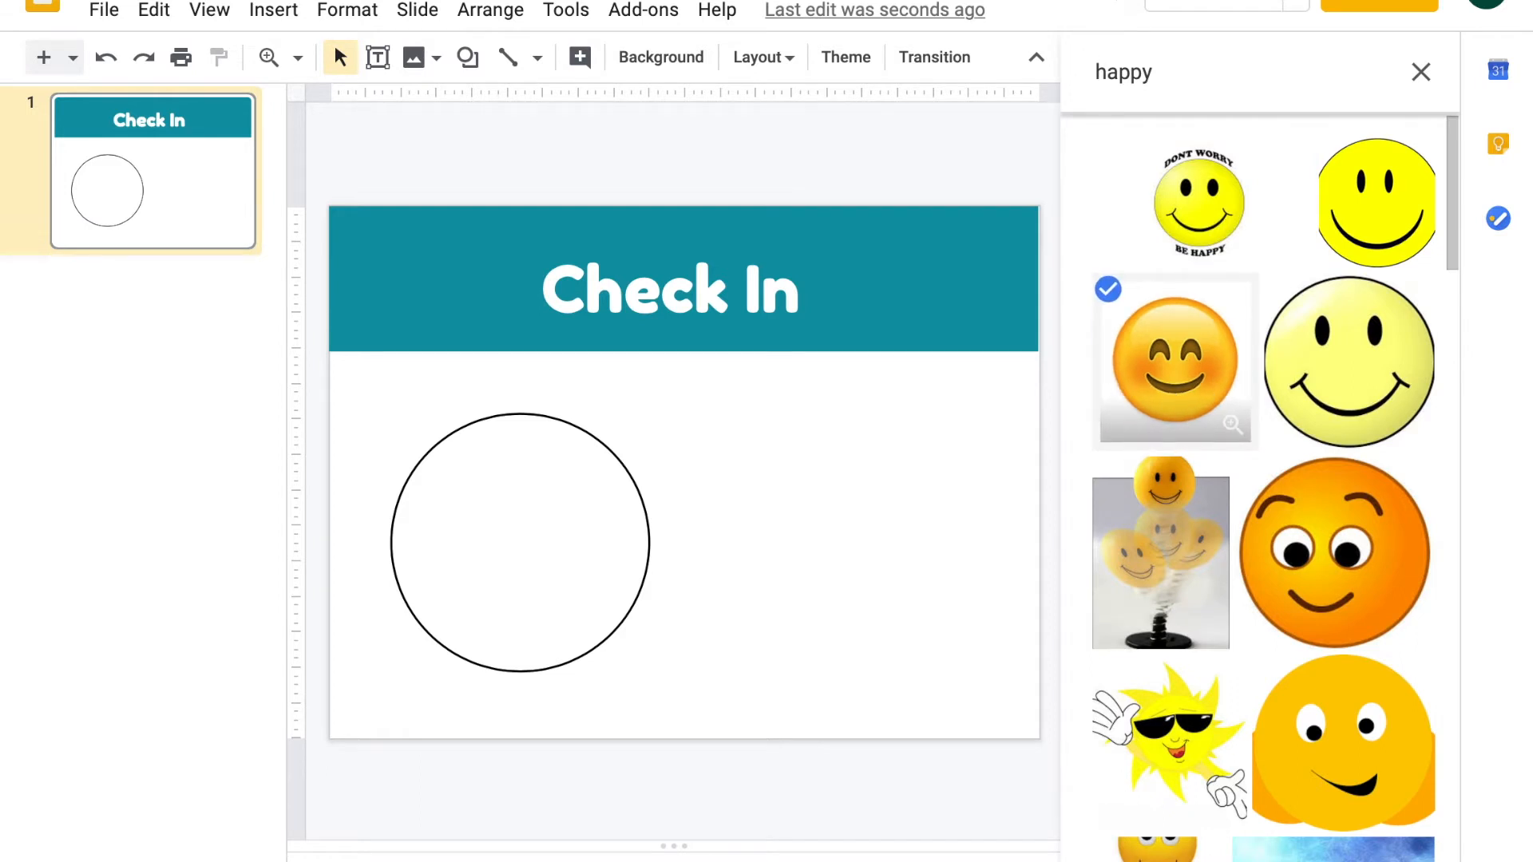
pyautogui.click(1118, 860)
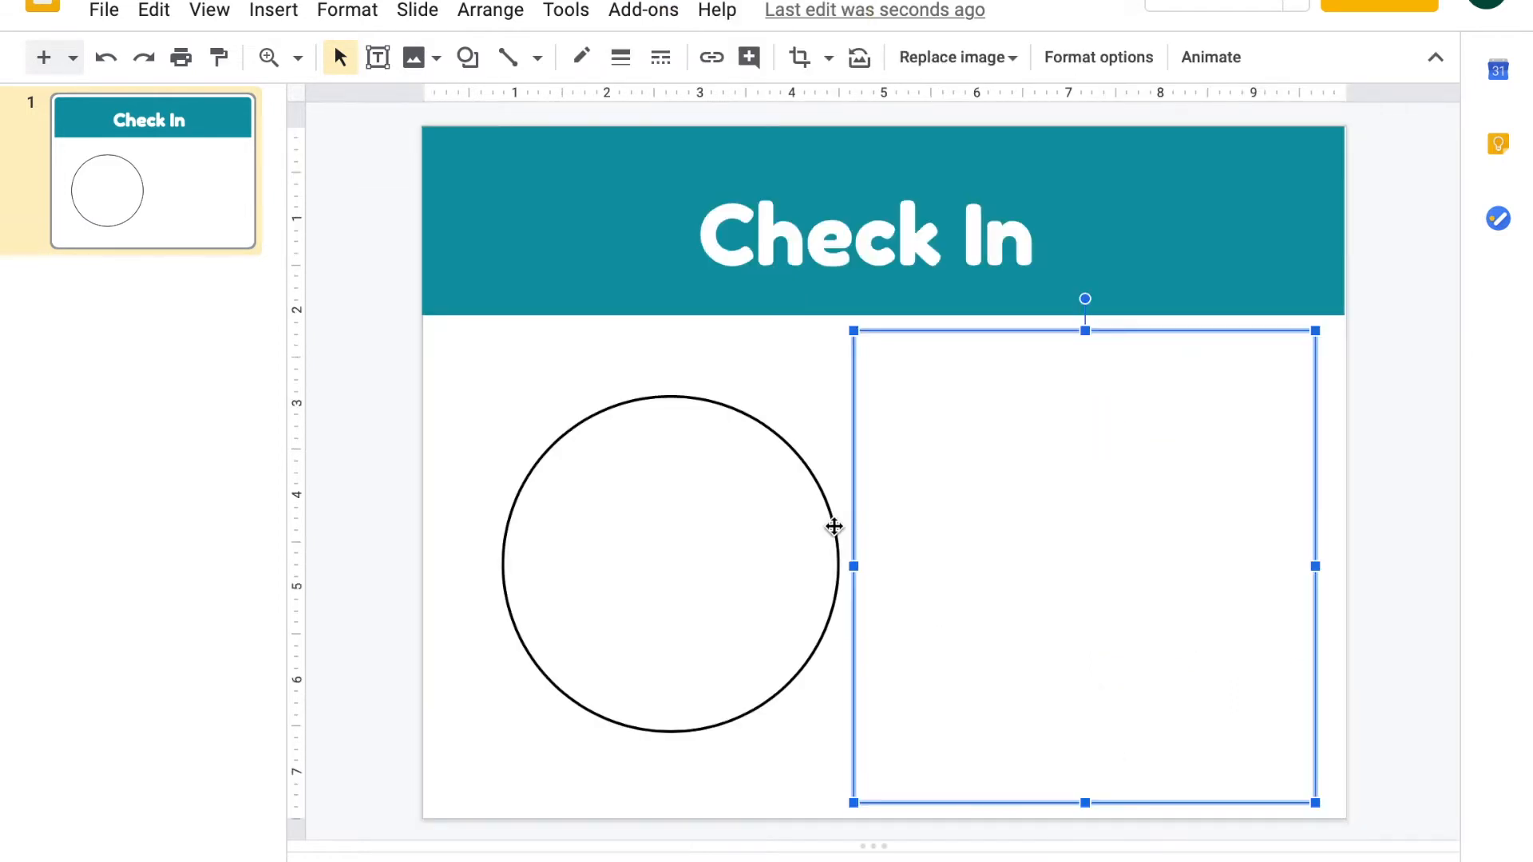
pyautogui.moveTo(1317, 332); pyautogui.dragTo(602, 469)
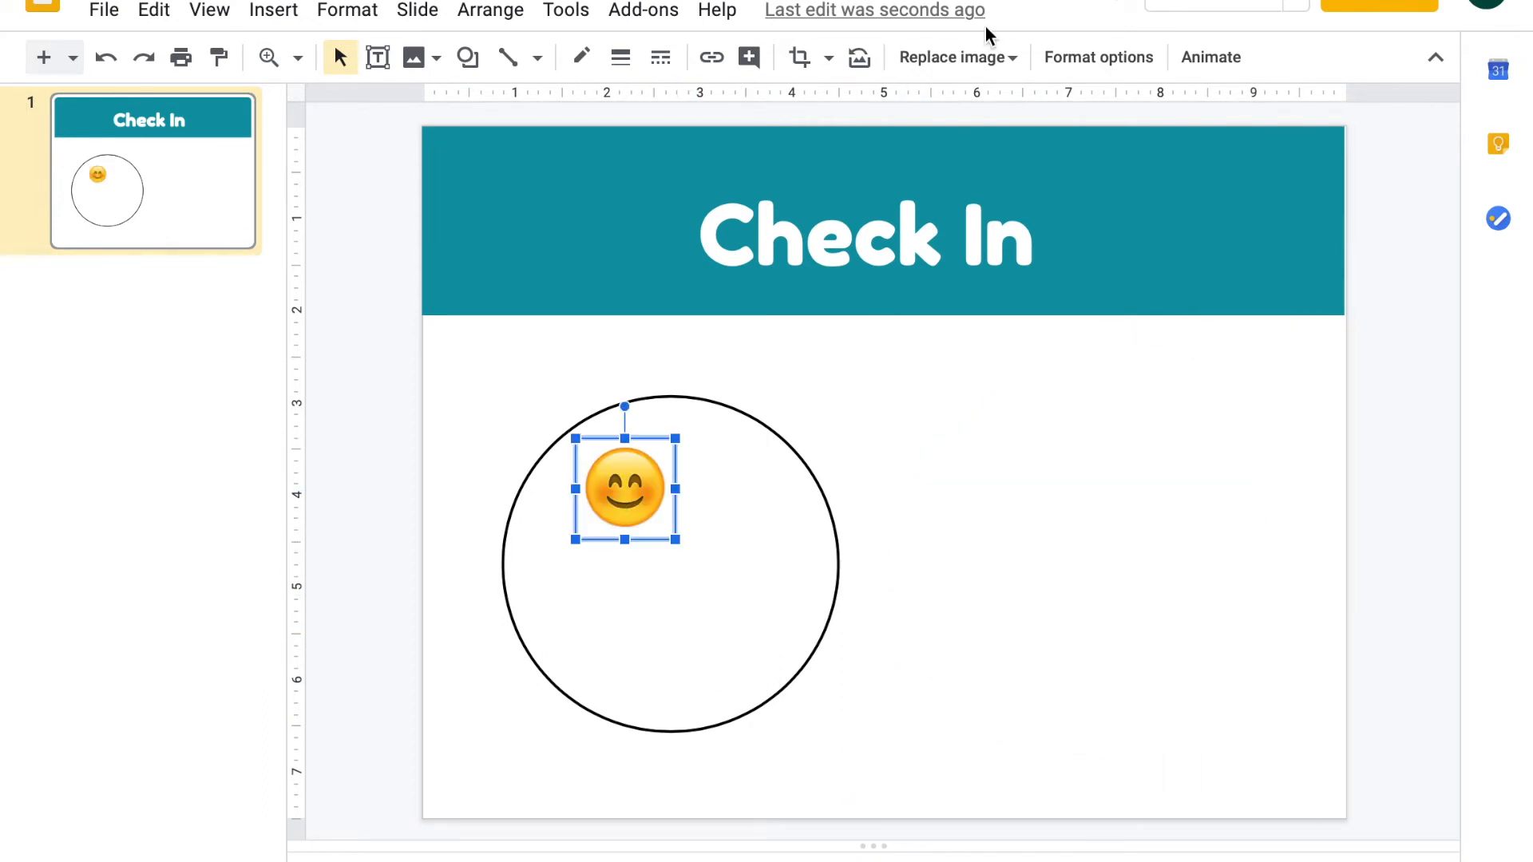
# Search the web for "angry" images to insert into the slide.
pyautogui.click(345, 13)
pyautogui.moveTo(271, 11)
pyautogui.moveTo(306, 77)
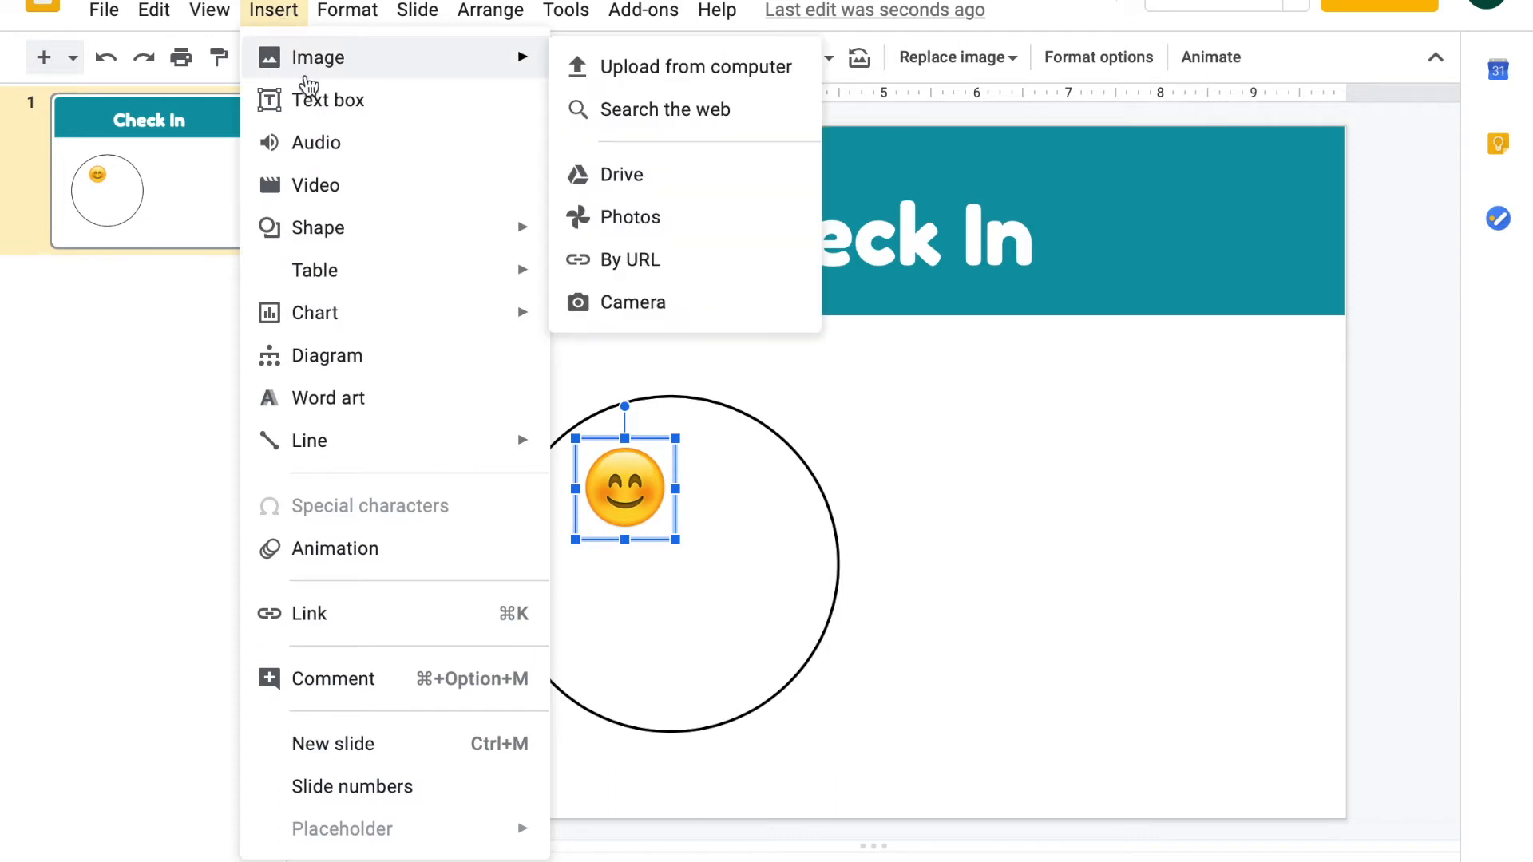
pyautogui.click(636, 107)
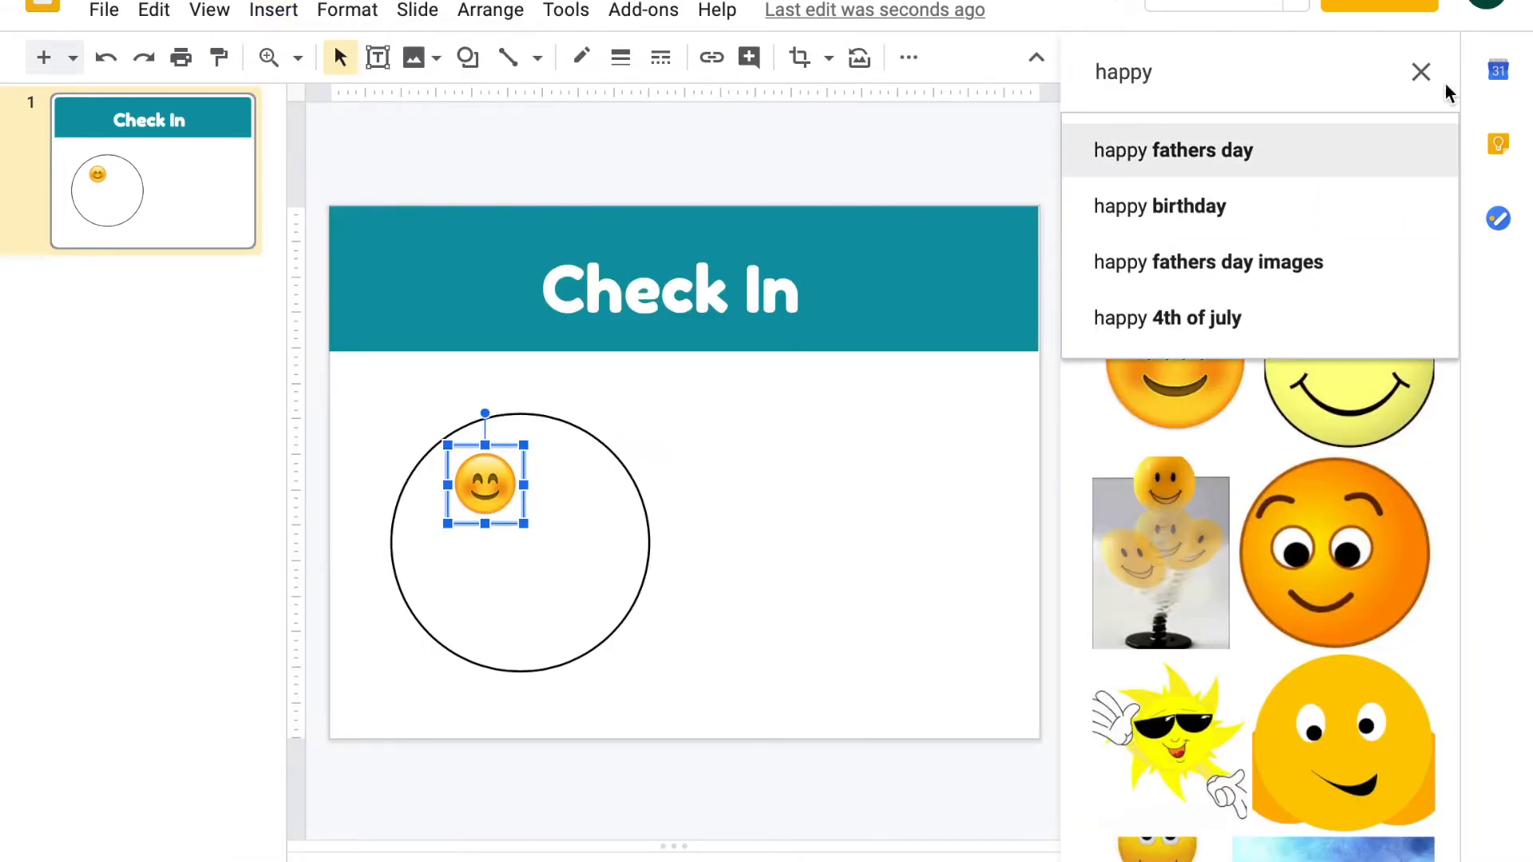
pyautogui.moveTo(1325, 72); pyautogui.dragTo(992, 34)
pyautogui.write('angr')
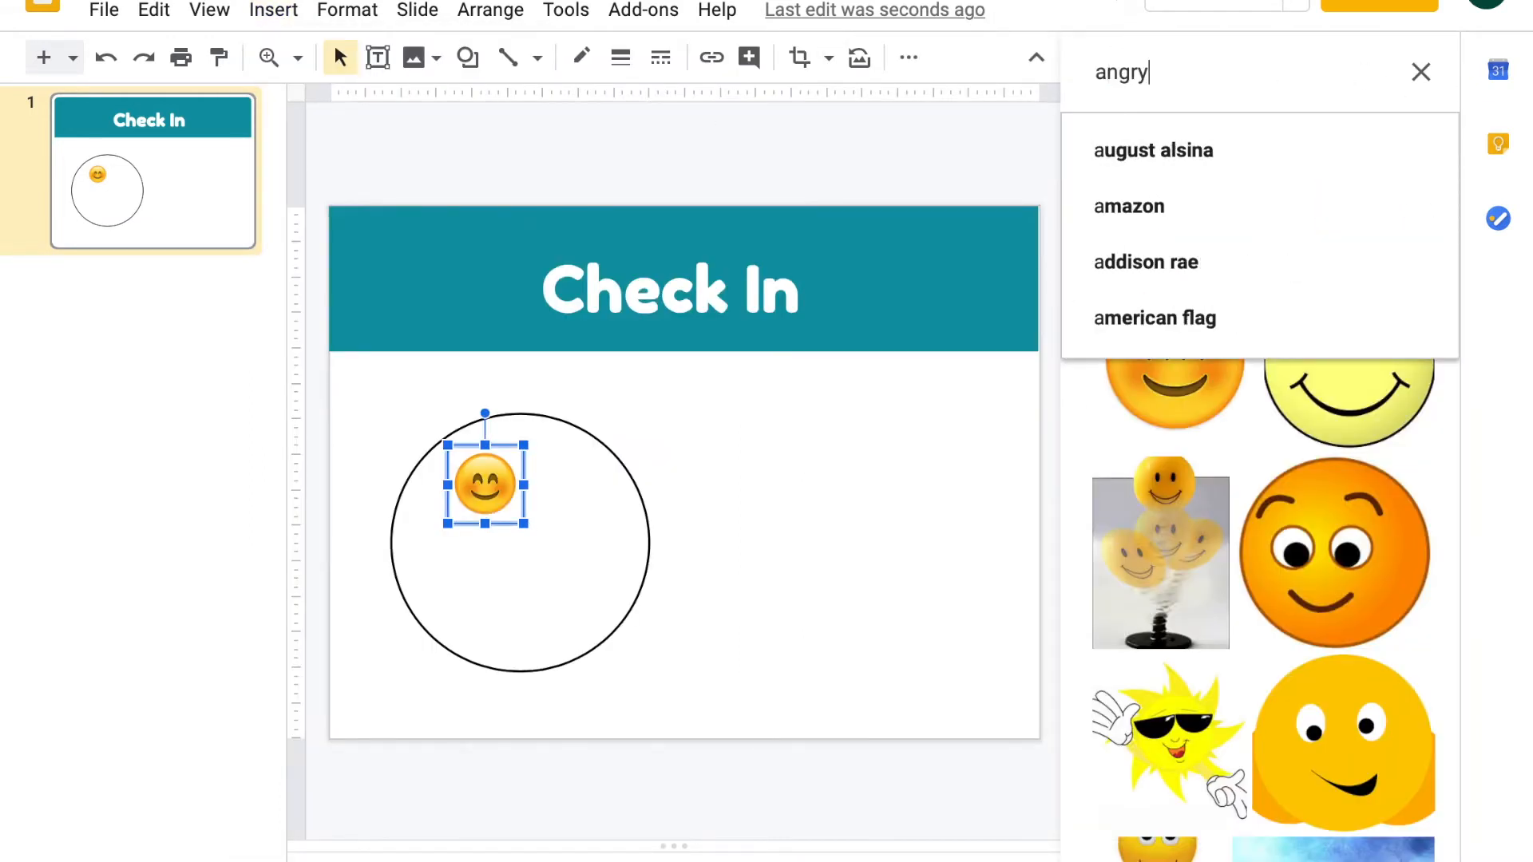
pyautogui.write('y')
pyautogui.press('Return')
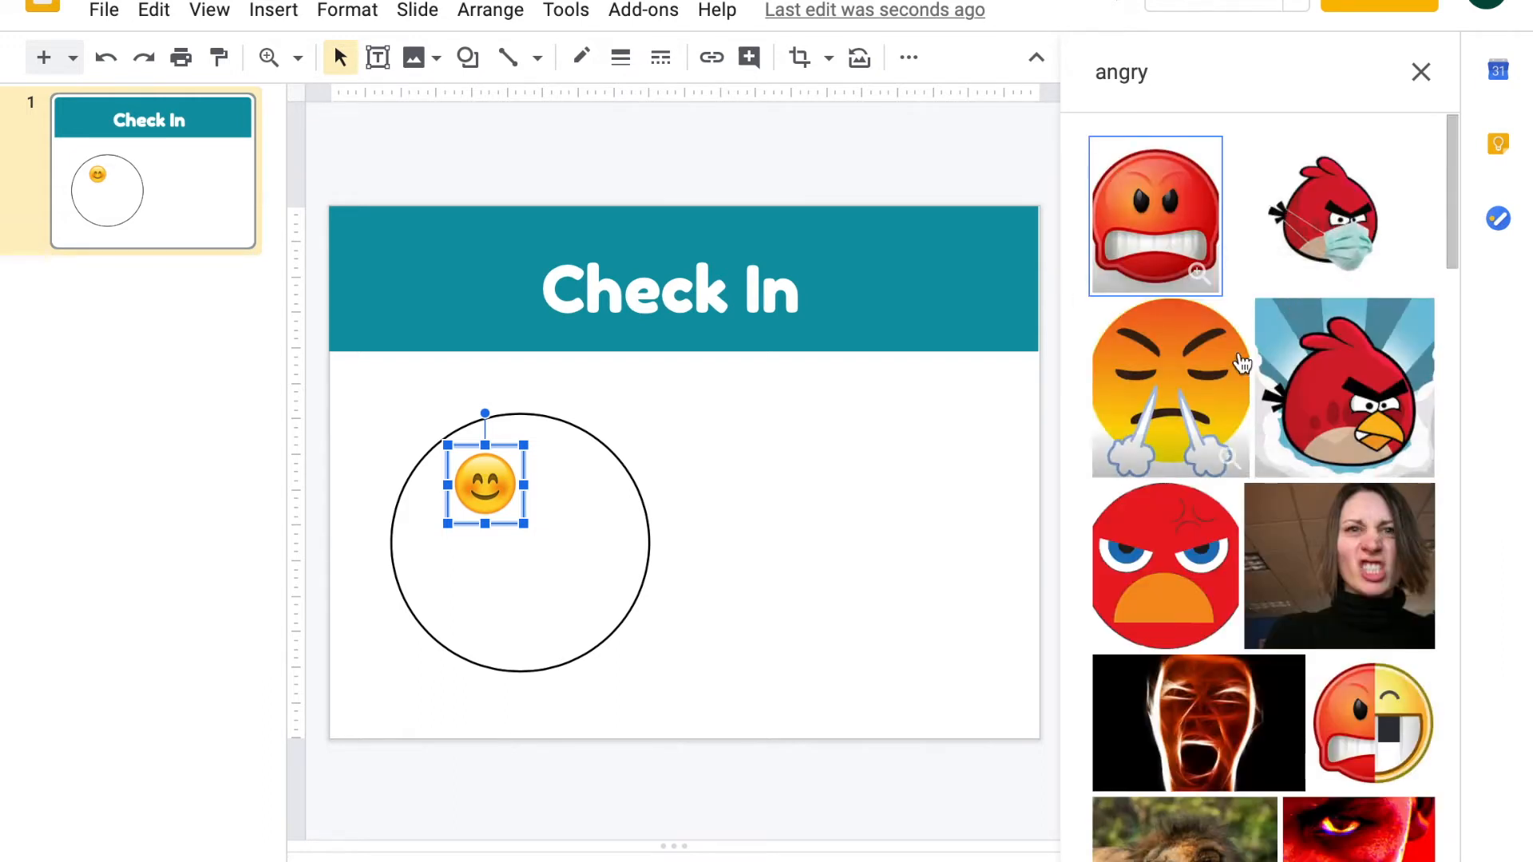
# Insert the orange steam-puffing emoji, shrink it to about 0.9 in wide and place it in the lower part of the circle.
pyautogui.click(1234, 374)
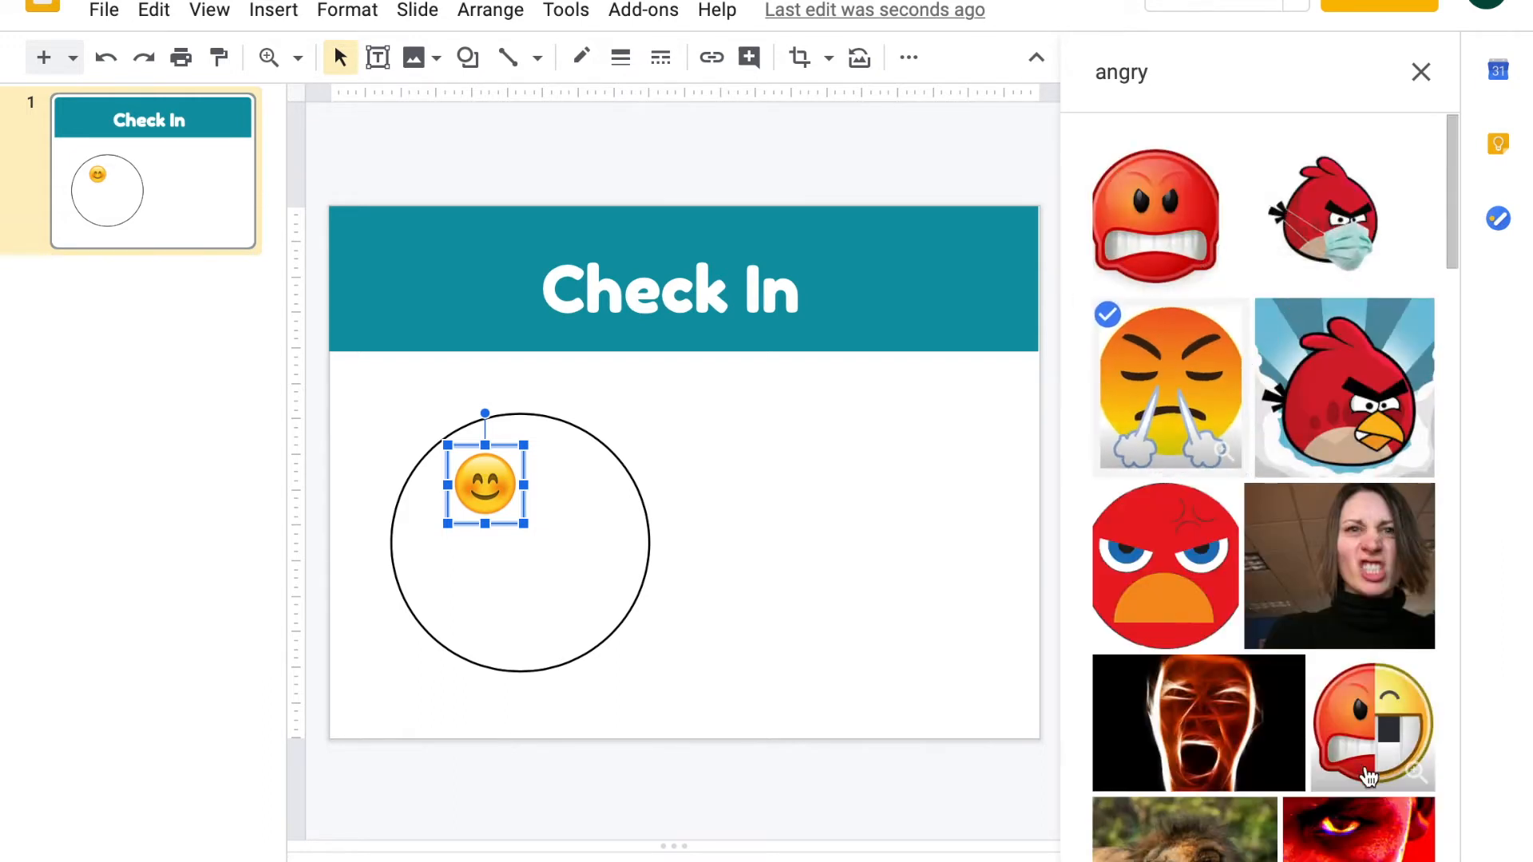
pyautogui.click(1125, 755)
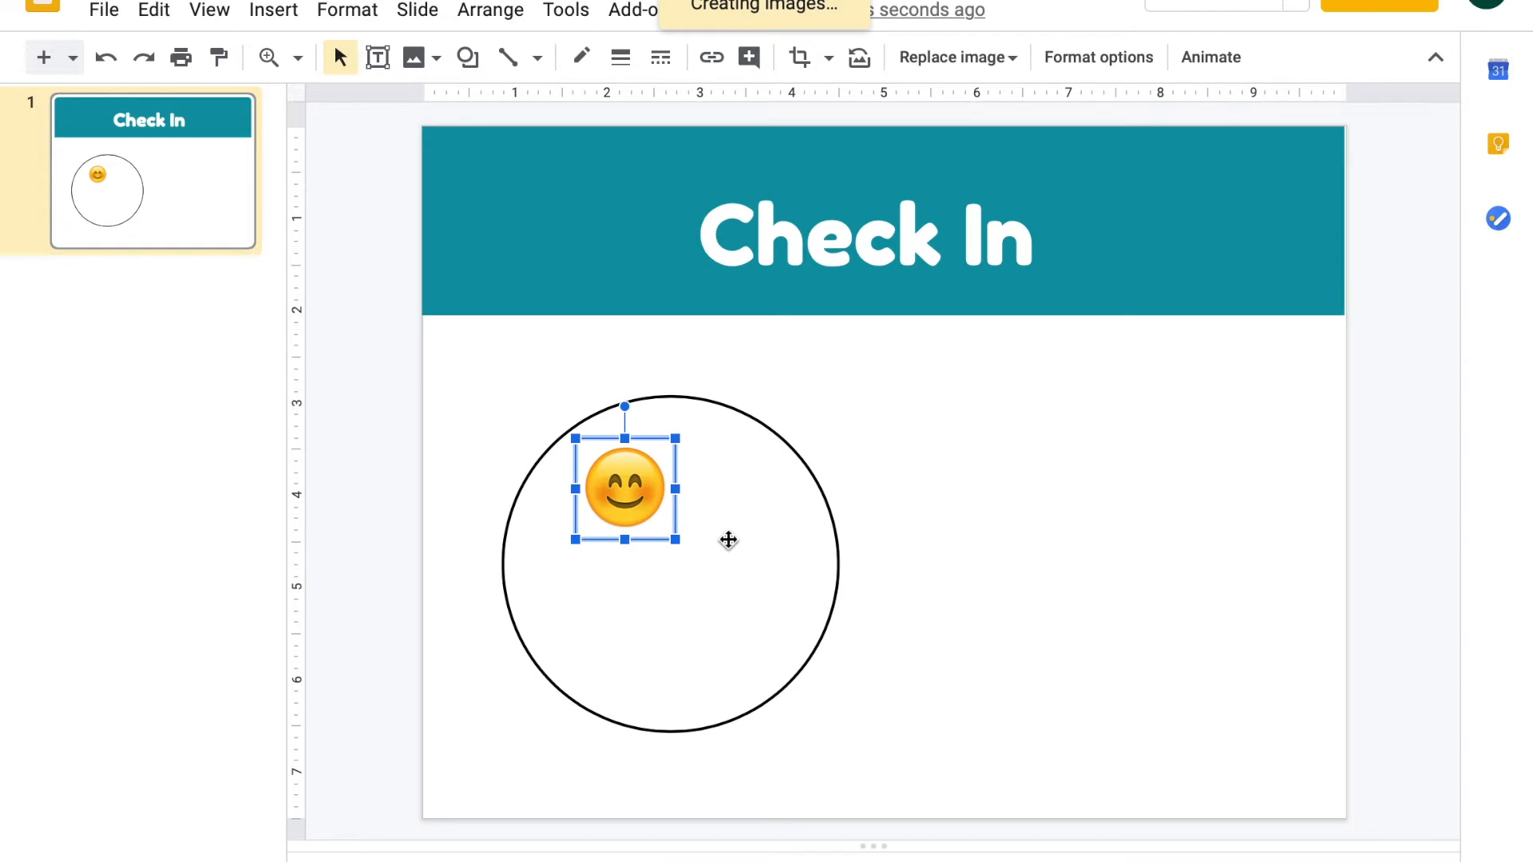
pyautogui.moveTo(1287, 328); pyautogui.dragTo(734, 591)
pyautogui.moveTo(705, 643); pyautogui.dragTo(729, 648)
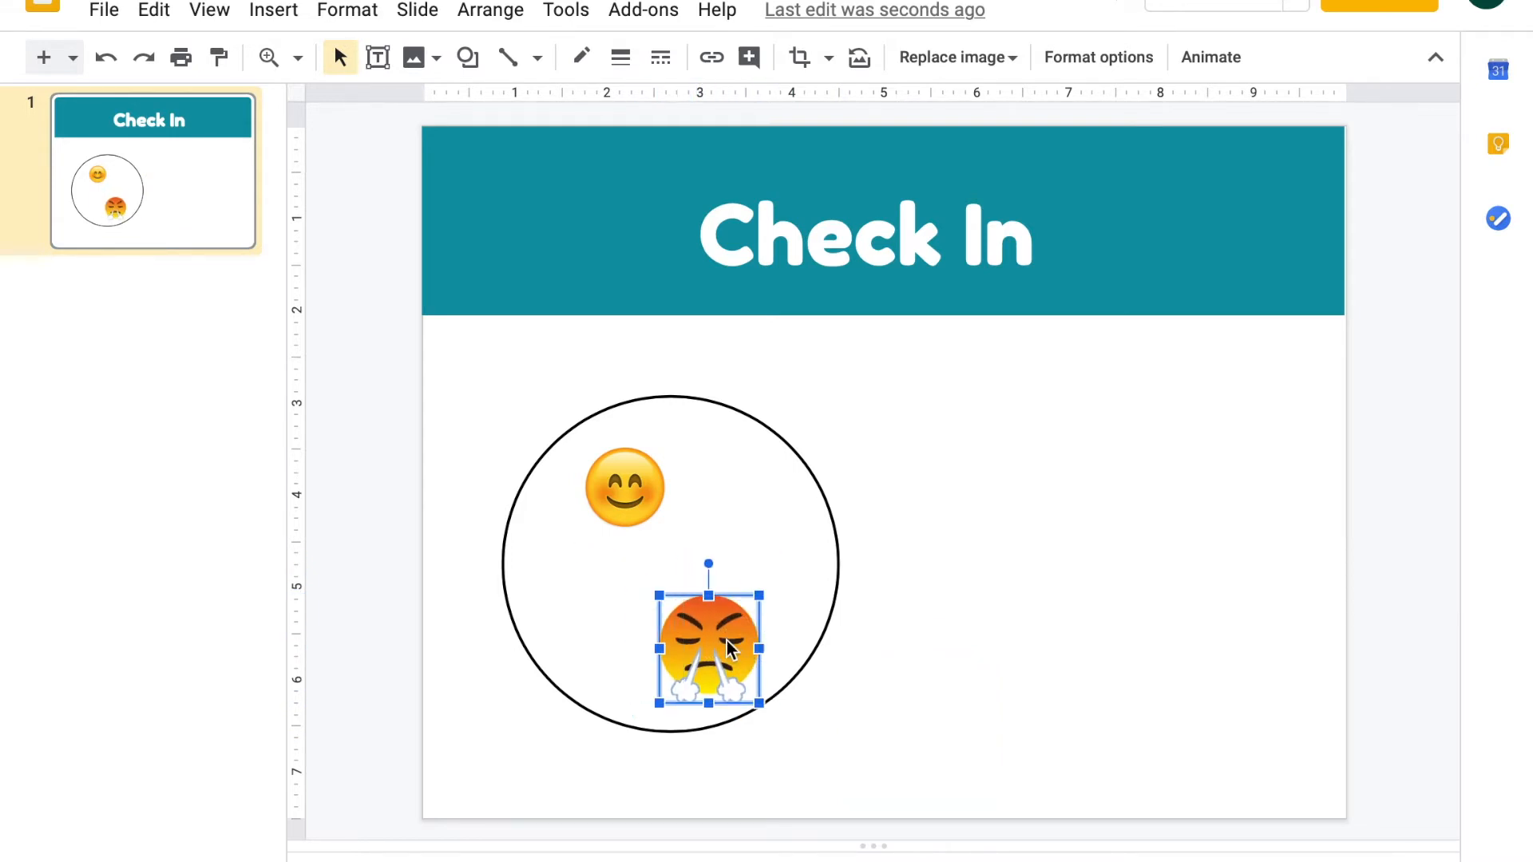
pyautogui.moveTo(759, 596); pyautogui.dragTo(749, 610)
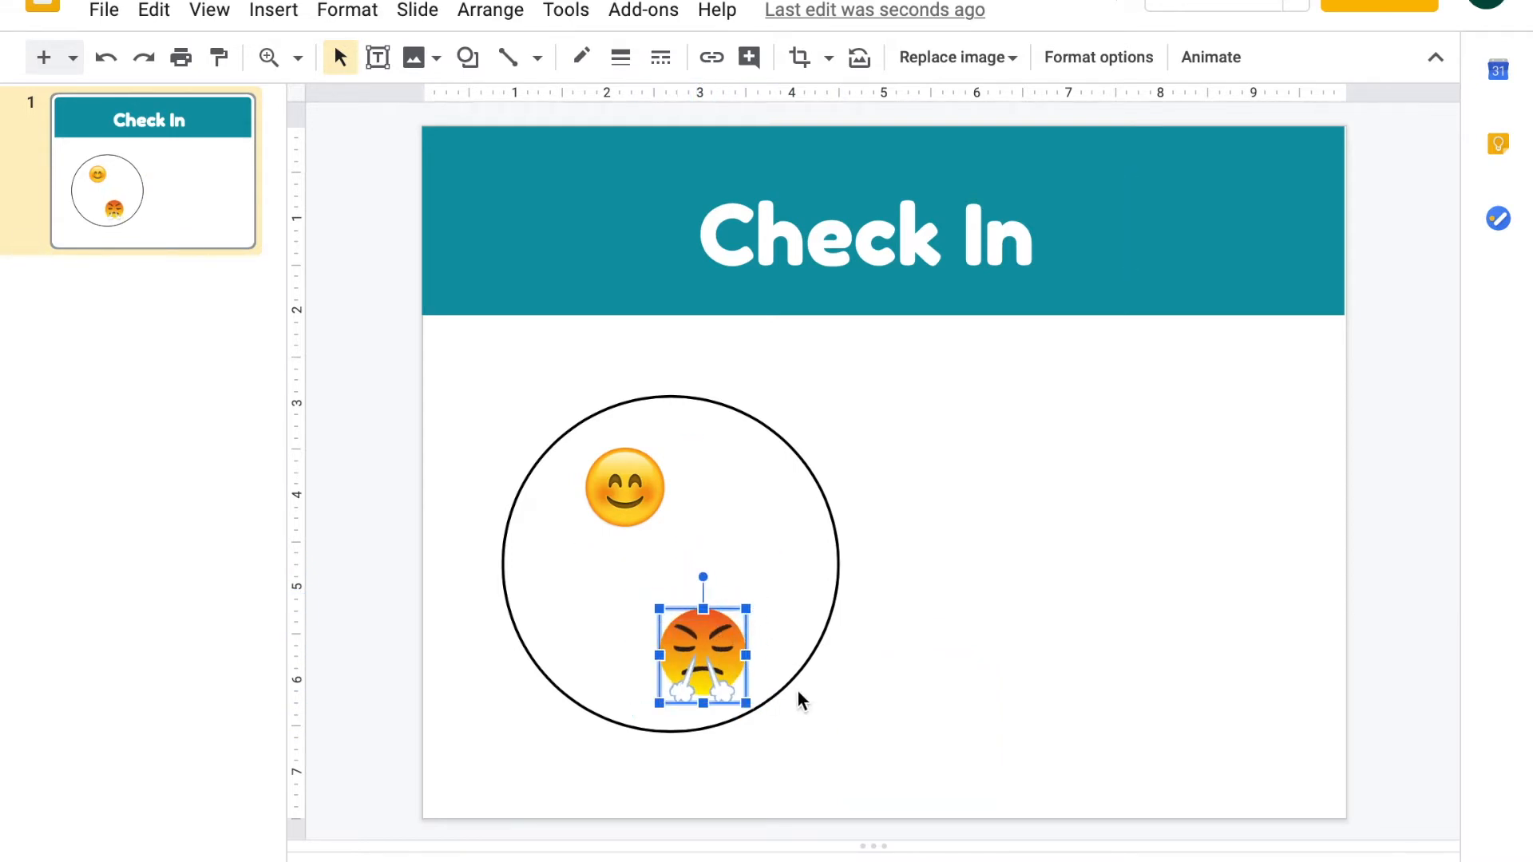
pyautogui.moveTo(711, 673); pyautogui.dragTo(703, 664)
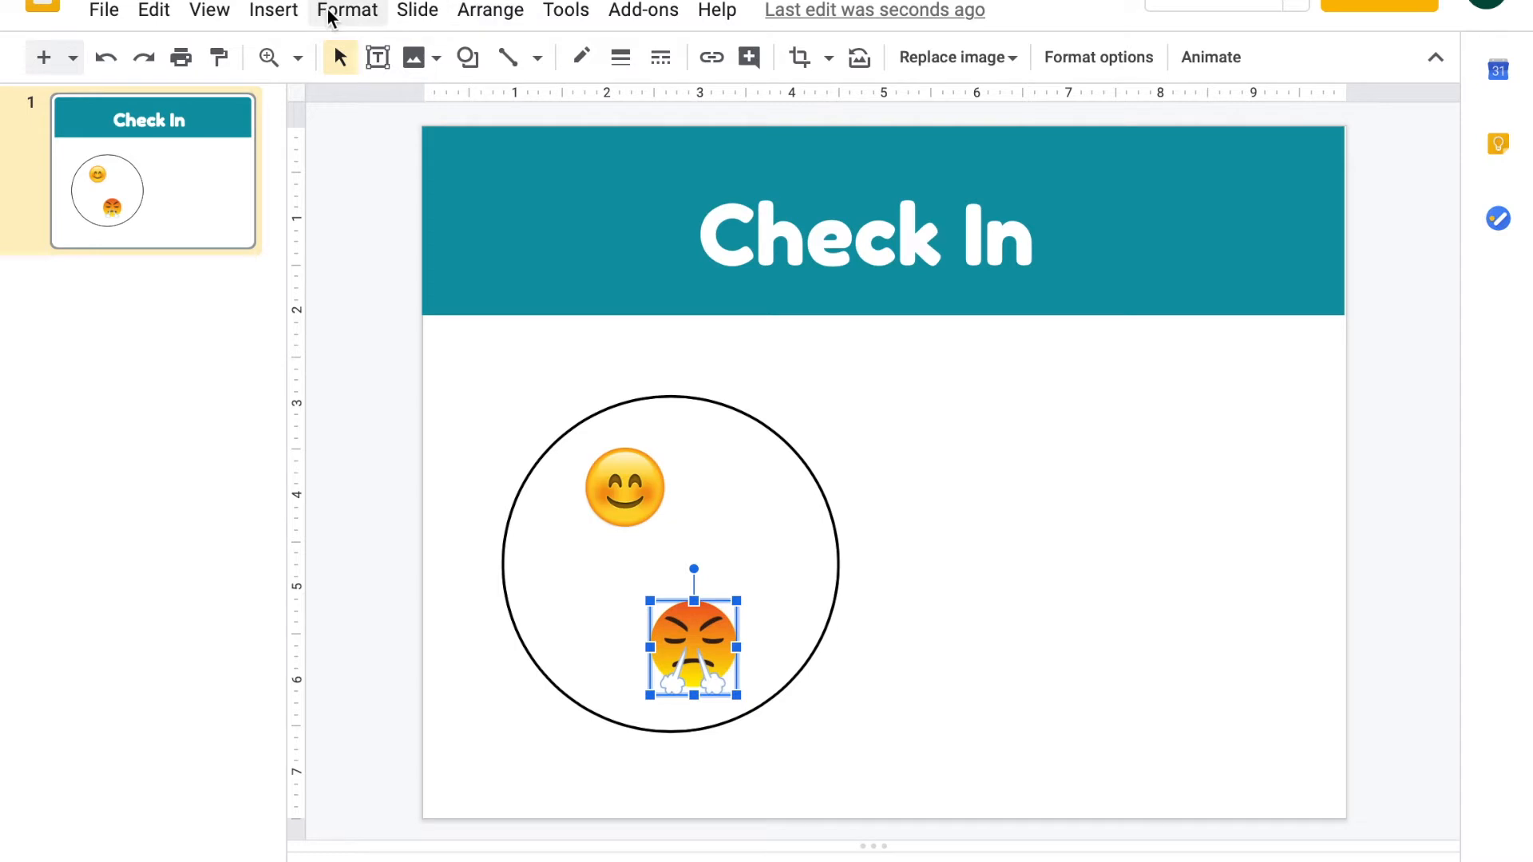
# Add a text box above the circle reading "How are you feeling today?".
pyautogui.click(273, 9)
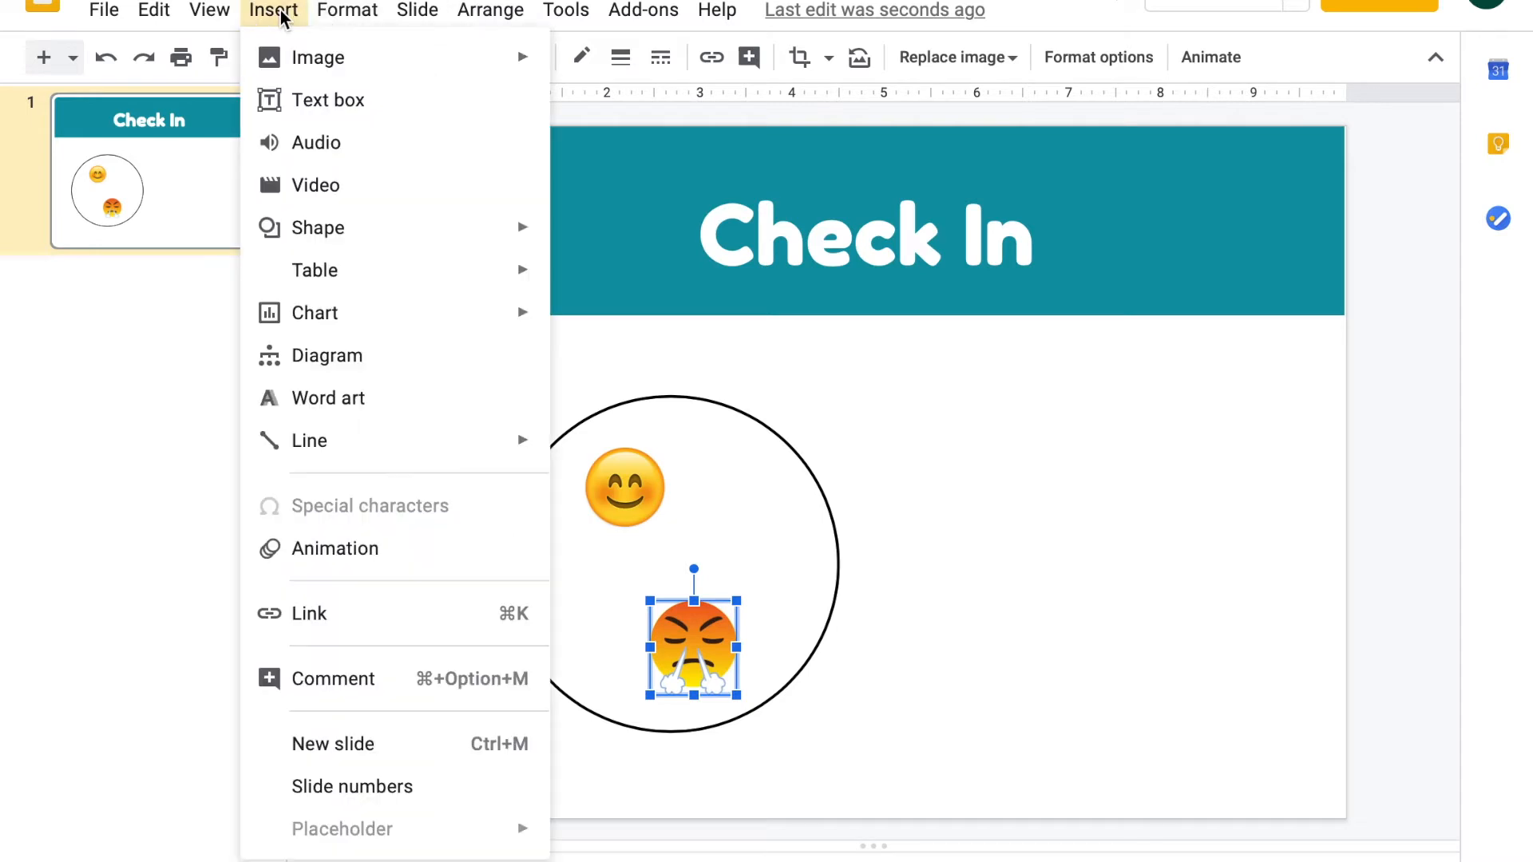
pyautogui.click(312, 100)
pyautogui.moveTo(475, 351)
pyautogui.mouseDown()
pyautogui.moveTo(694, 400)
pyautogui.moveTo(838, 405)
pyautogui.mouseUp()
pyautogui.write('How are you feeling today?')
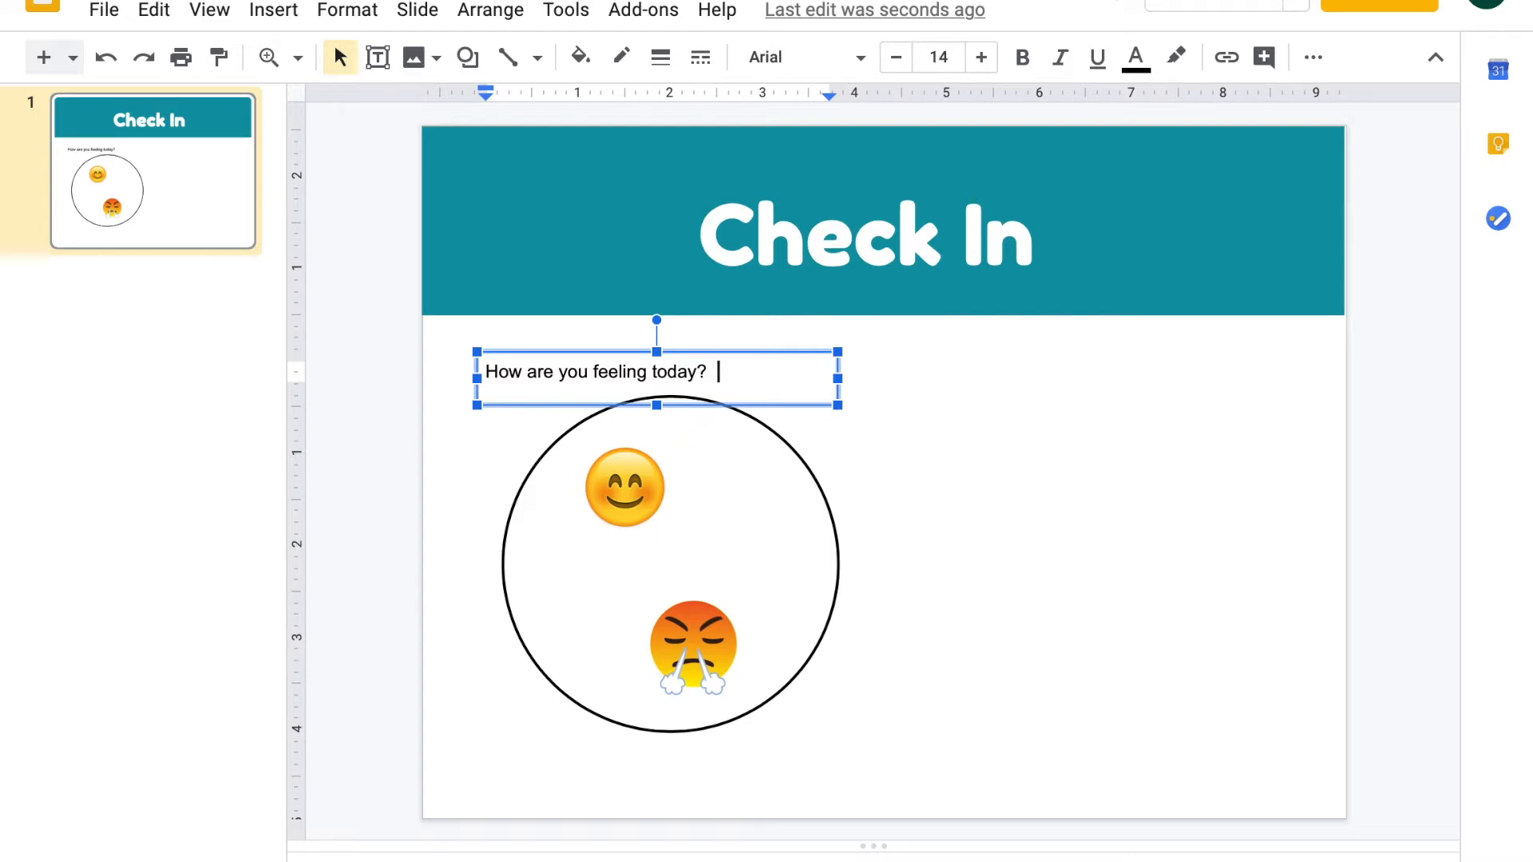
# Set the "How are you feeling today?" text in the Comfortaa font at size 16.
pyautogui.hotkey('ctrl', 'a')
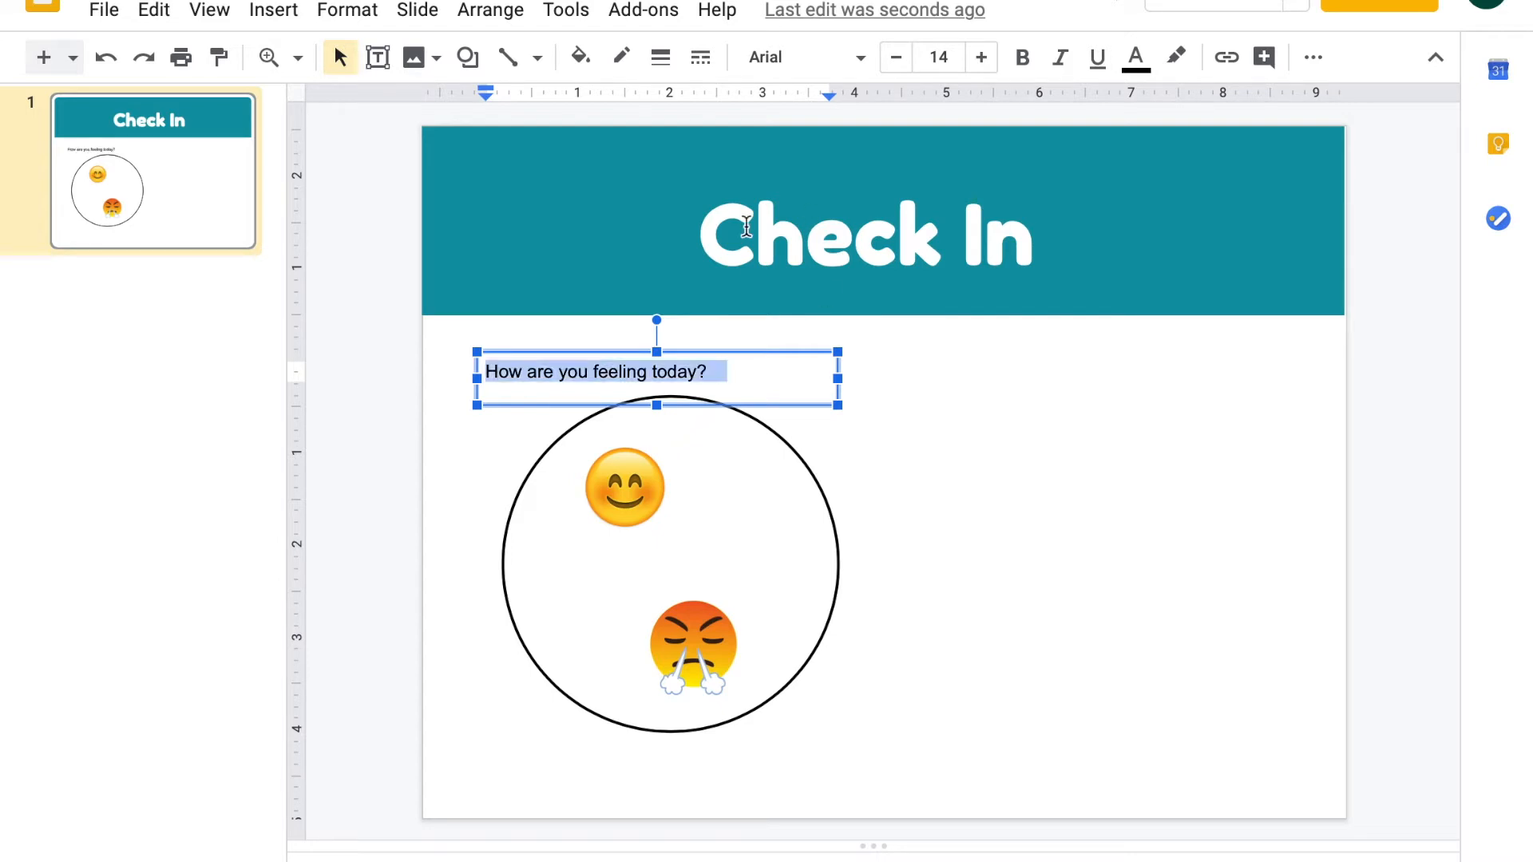
pyautogui.click(859, 58)
pyautogui.click(880, 252)
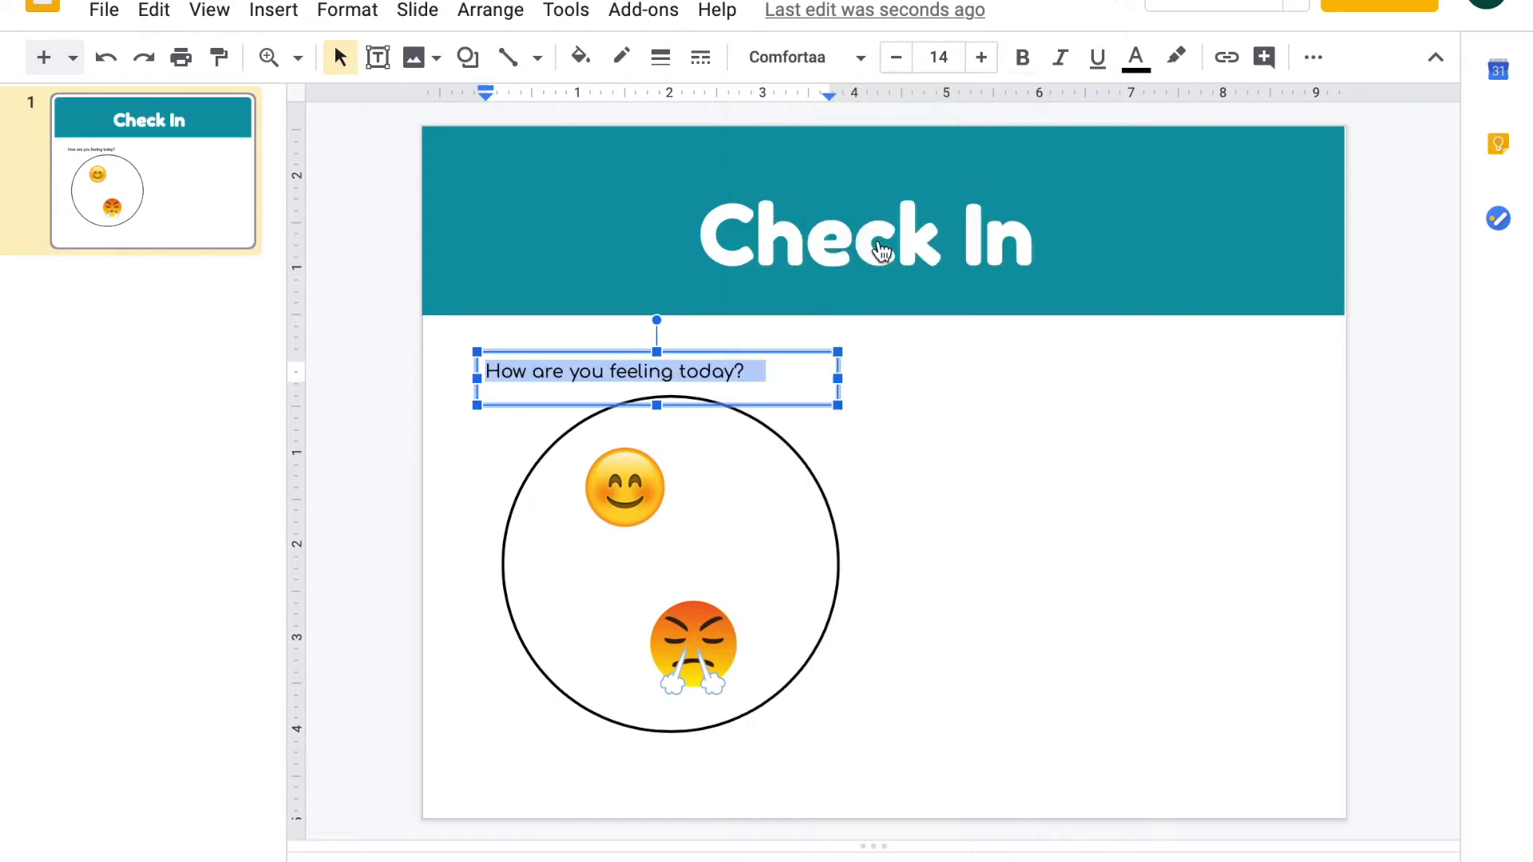
pyautogui.click(981, 57)
pyautogui.click(981, 57)
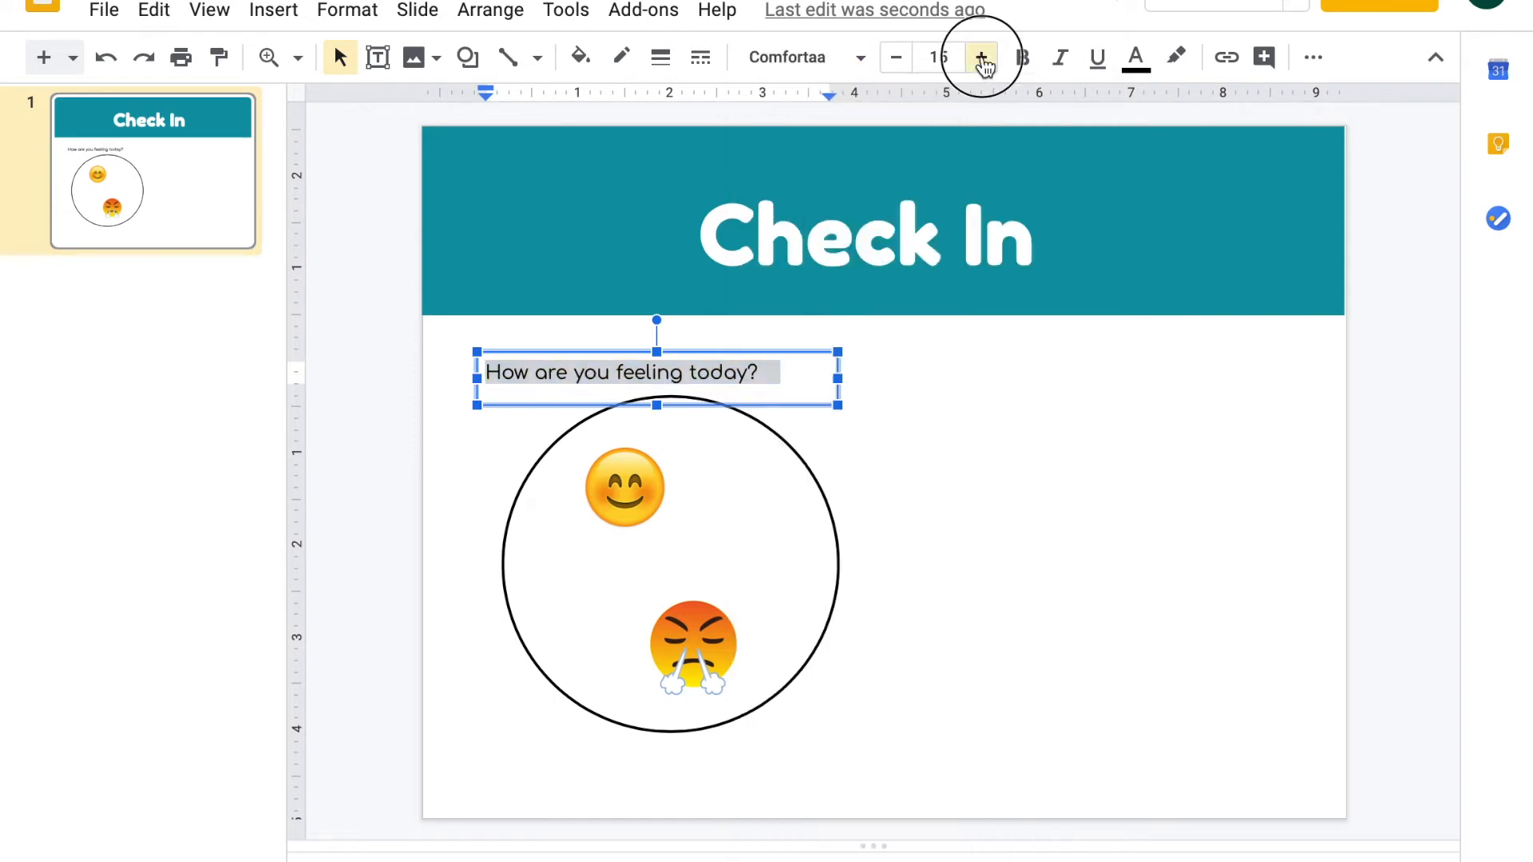
pyautogui.click(929, 452)
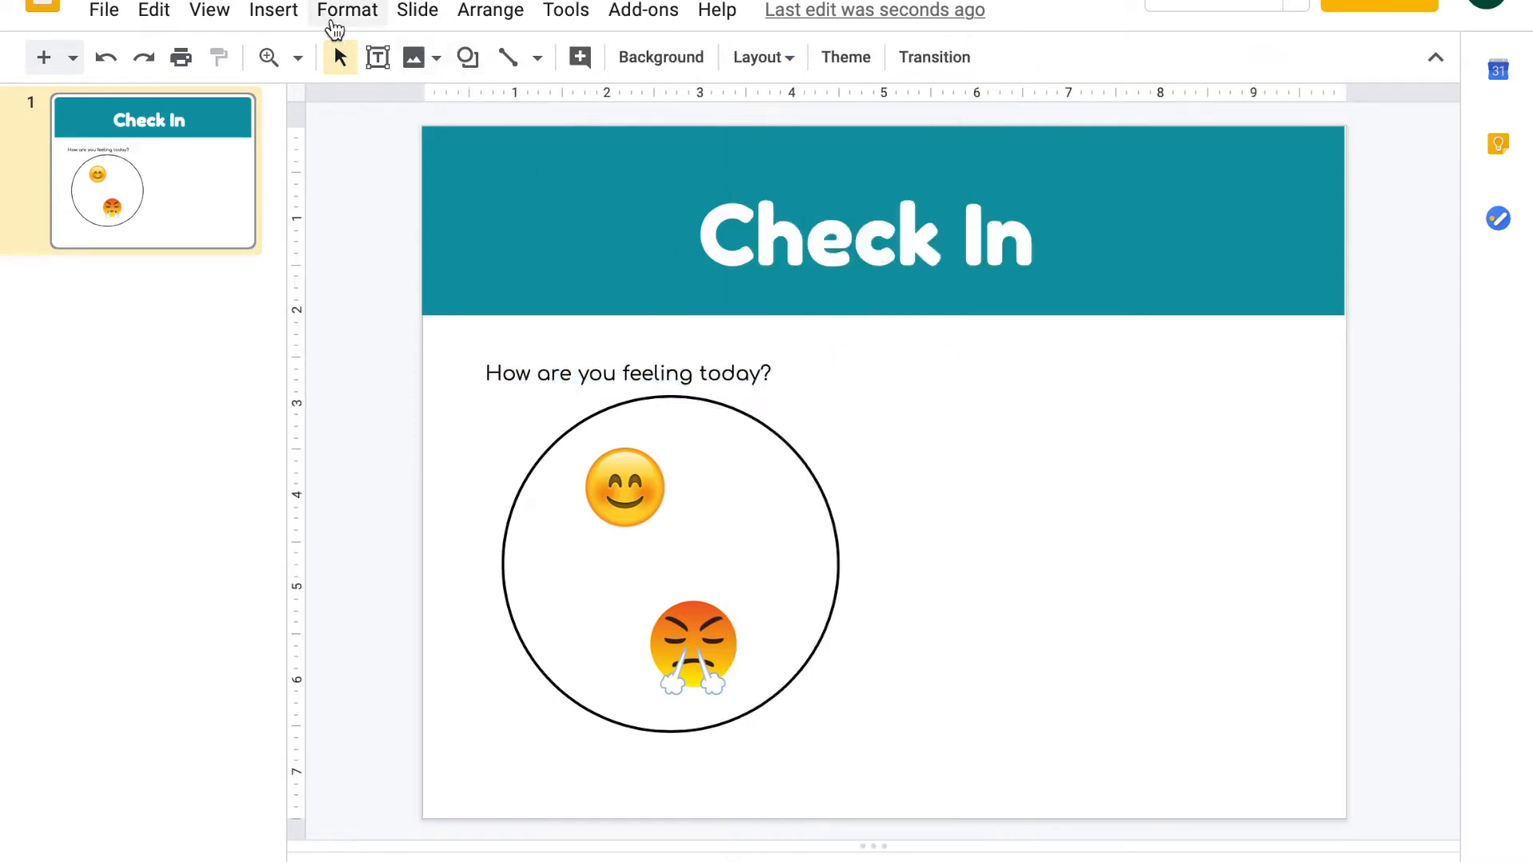
# Draw a rounded rectangular speech callout about 3.6 in wide and 2.9 in tall to the right of the circle.
pyautogui.click(275, 15)
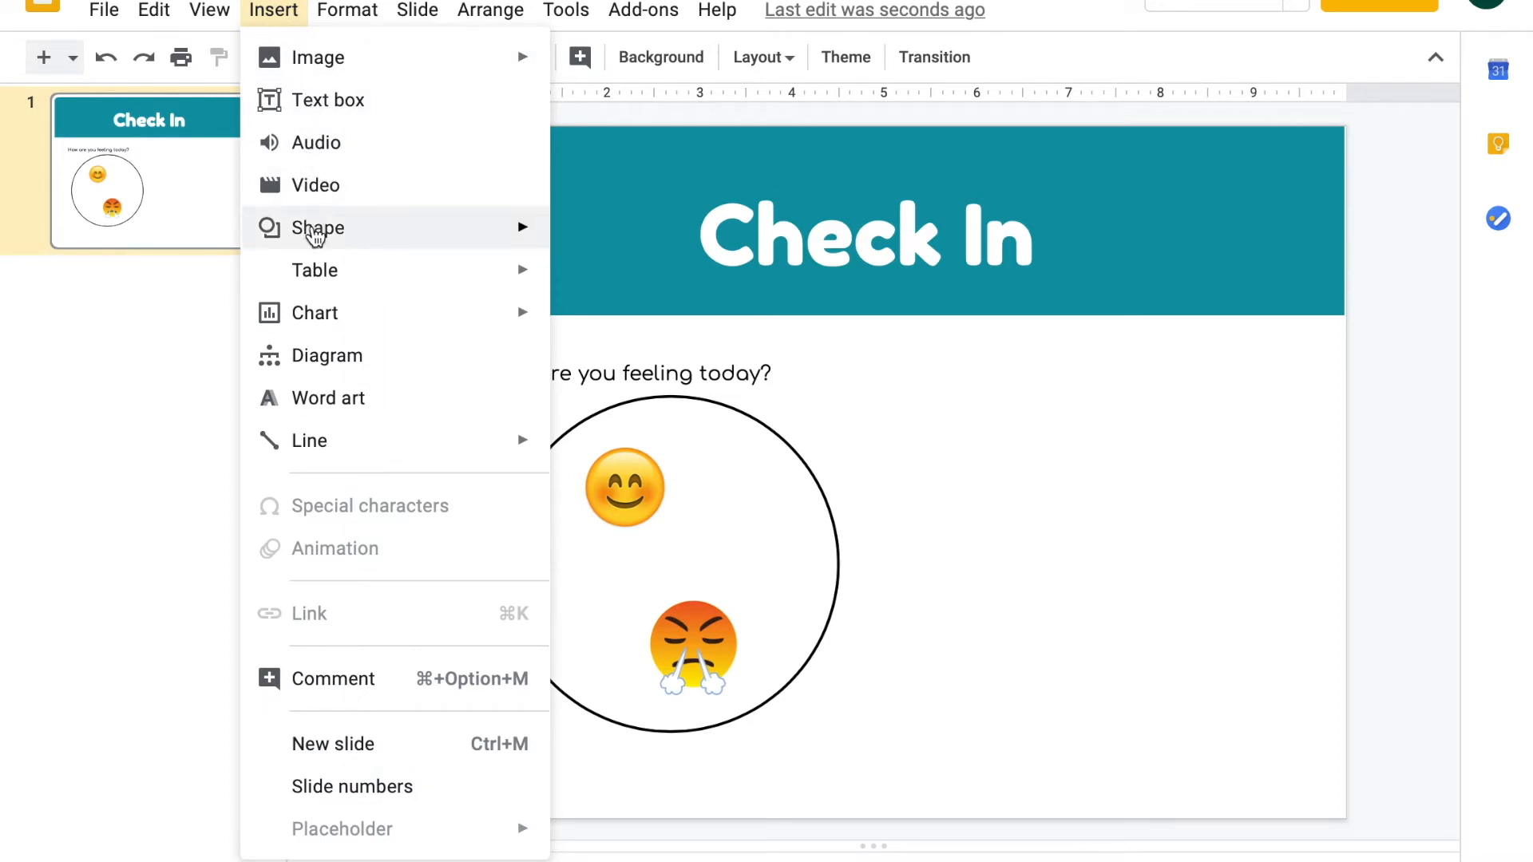
pyautogui.moveTo(316, 236)
pyautogui.moveTo(639, 242)
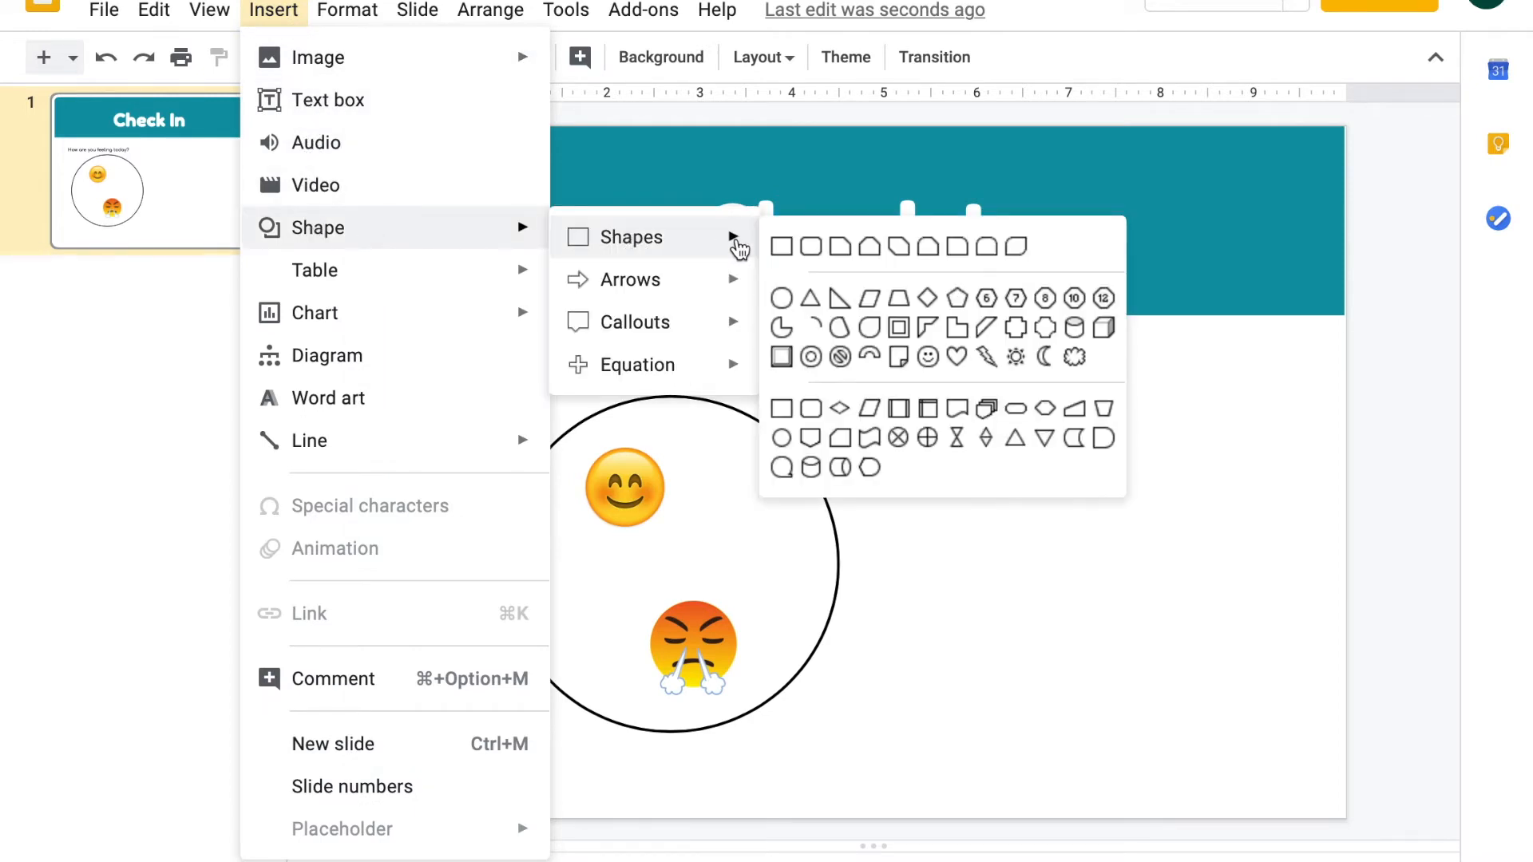
pyautogui.moveTo(726, 322)
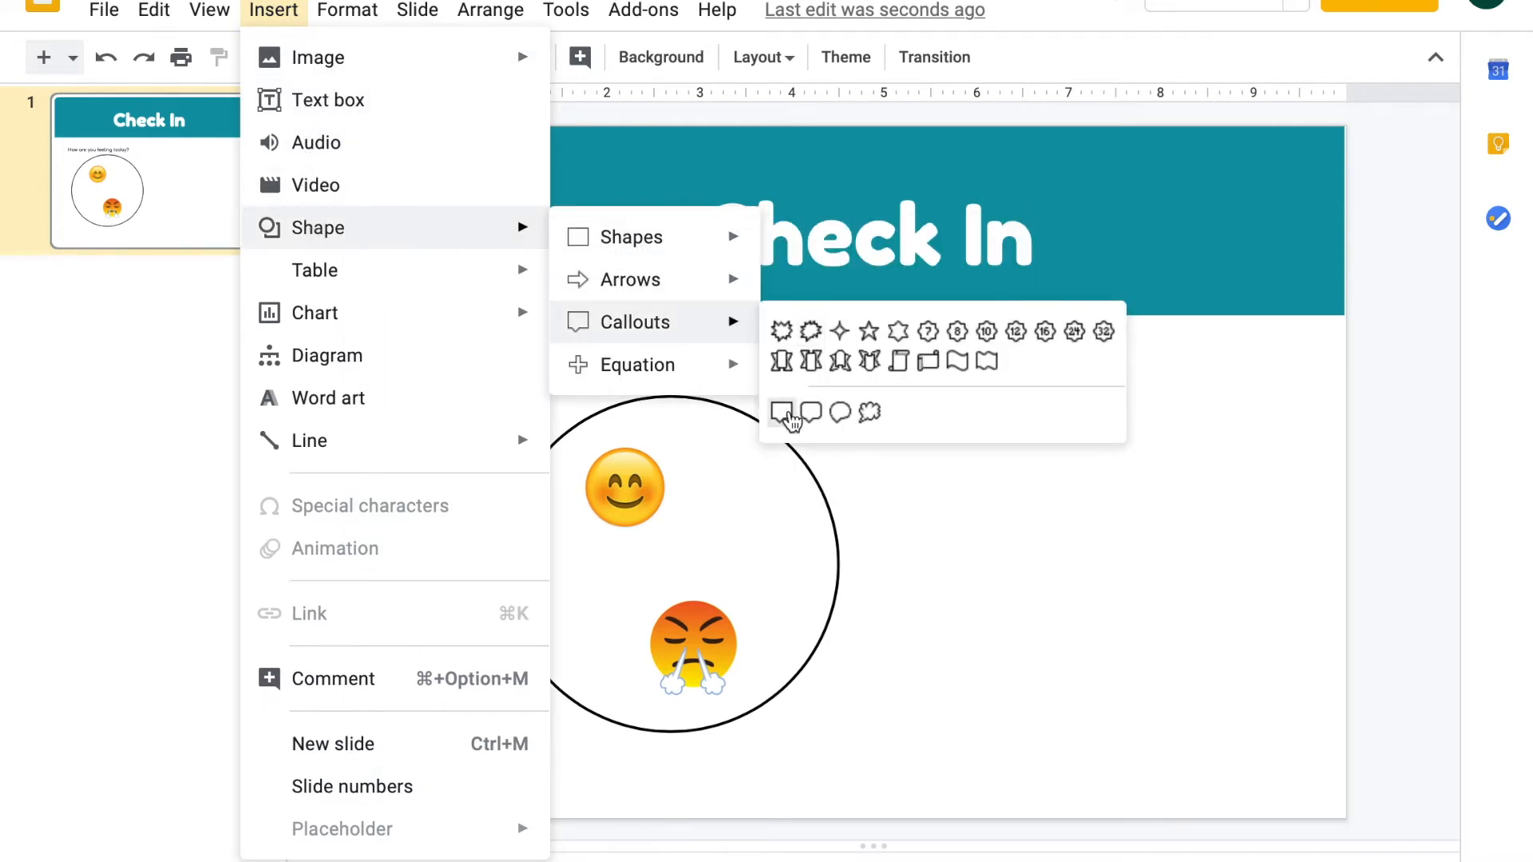
pyautogui.click(809, 421)
pyautogui.moveTo(947, 431); pyautogui.dragTo(1282, 695)
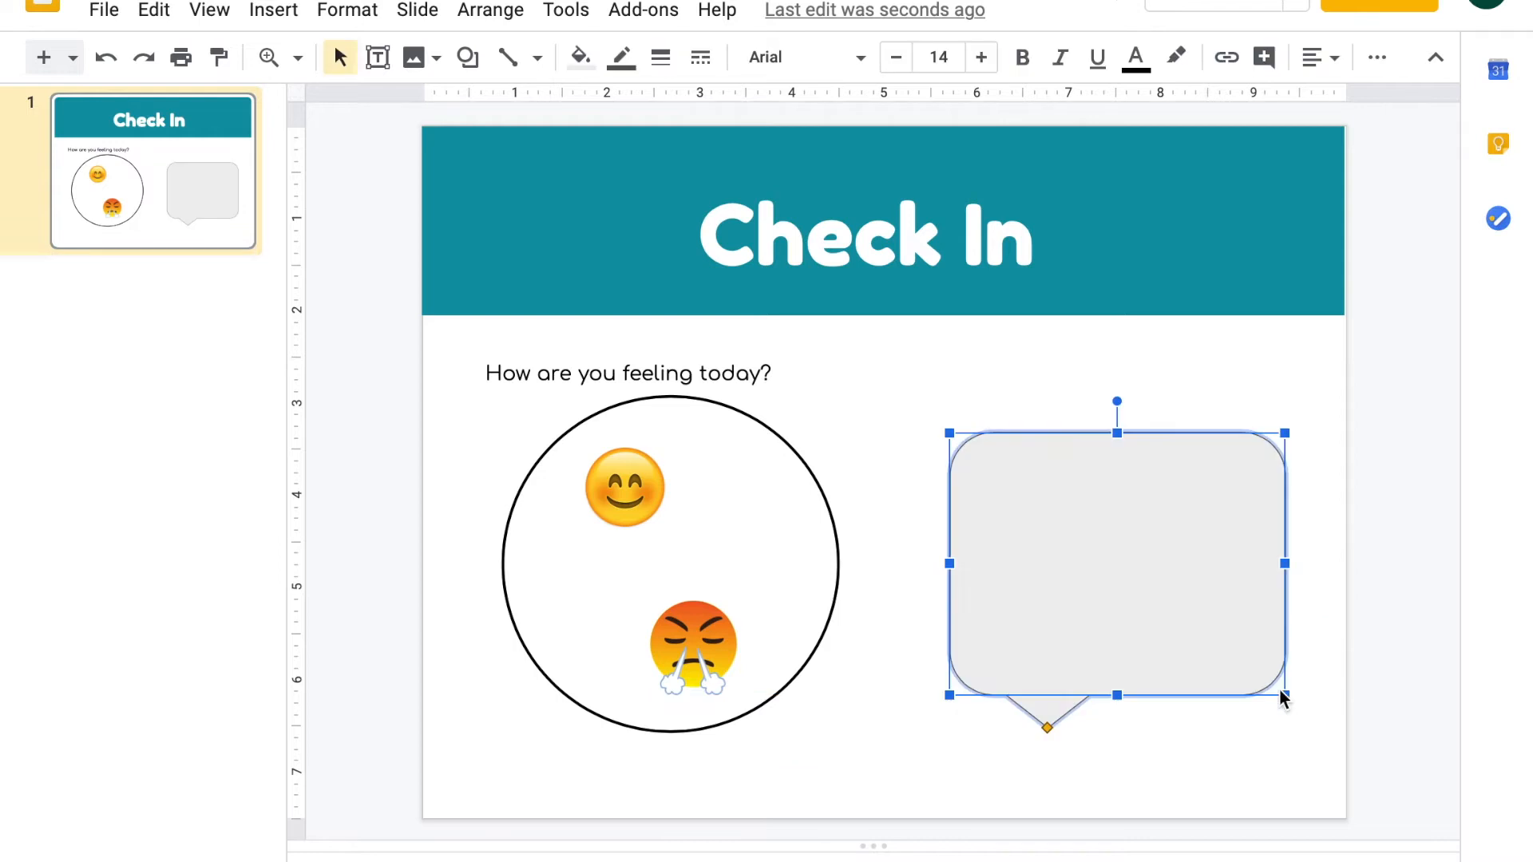
# Give the speech callout a transparent fill and a black border.
pyautogui.click(581, 58)
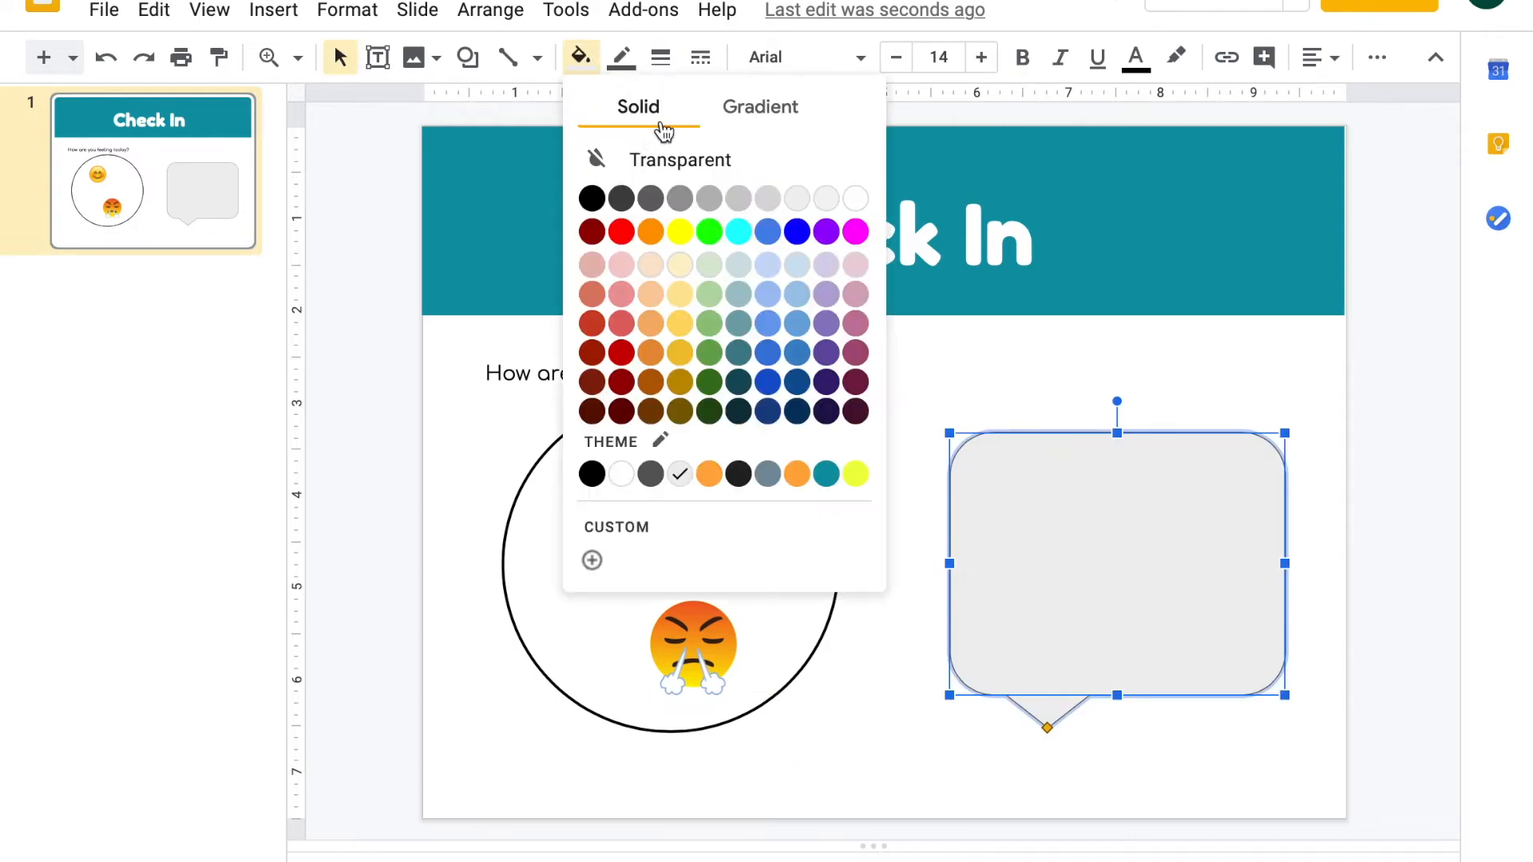
pyautogui.click(682, 159)
pyautogui.click(621, 58)
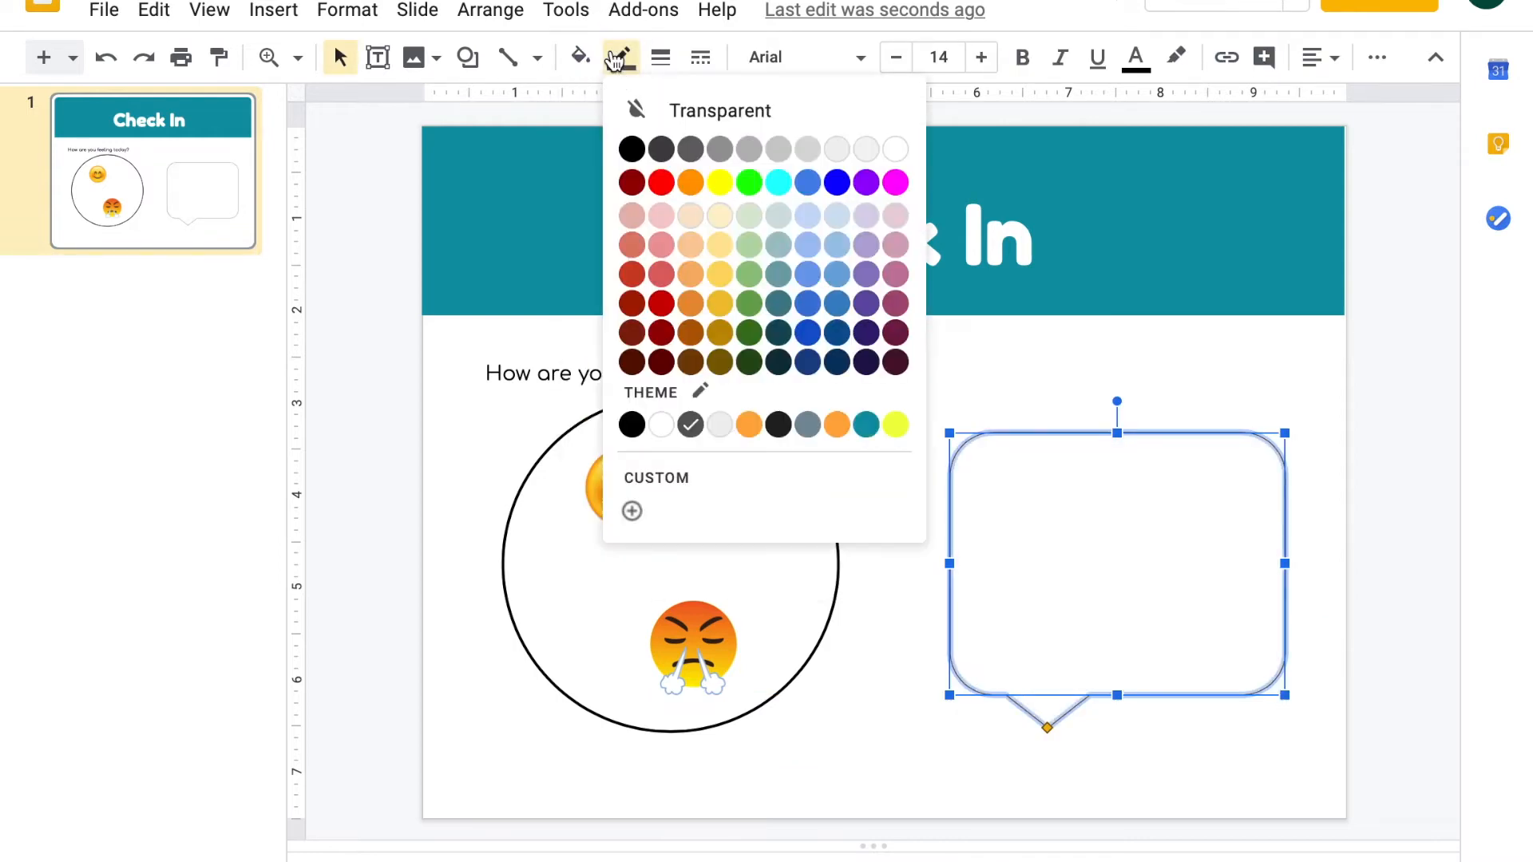
pyautogui.click(630, 148)
pyautogui.click(940, 394)
# Duplicate the "How are you feeling today?" text box and place the copy above the speech callout.
pyautogui.click(753, 373)
pyautogui.click(750, 352)
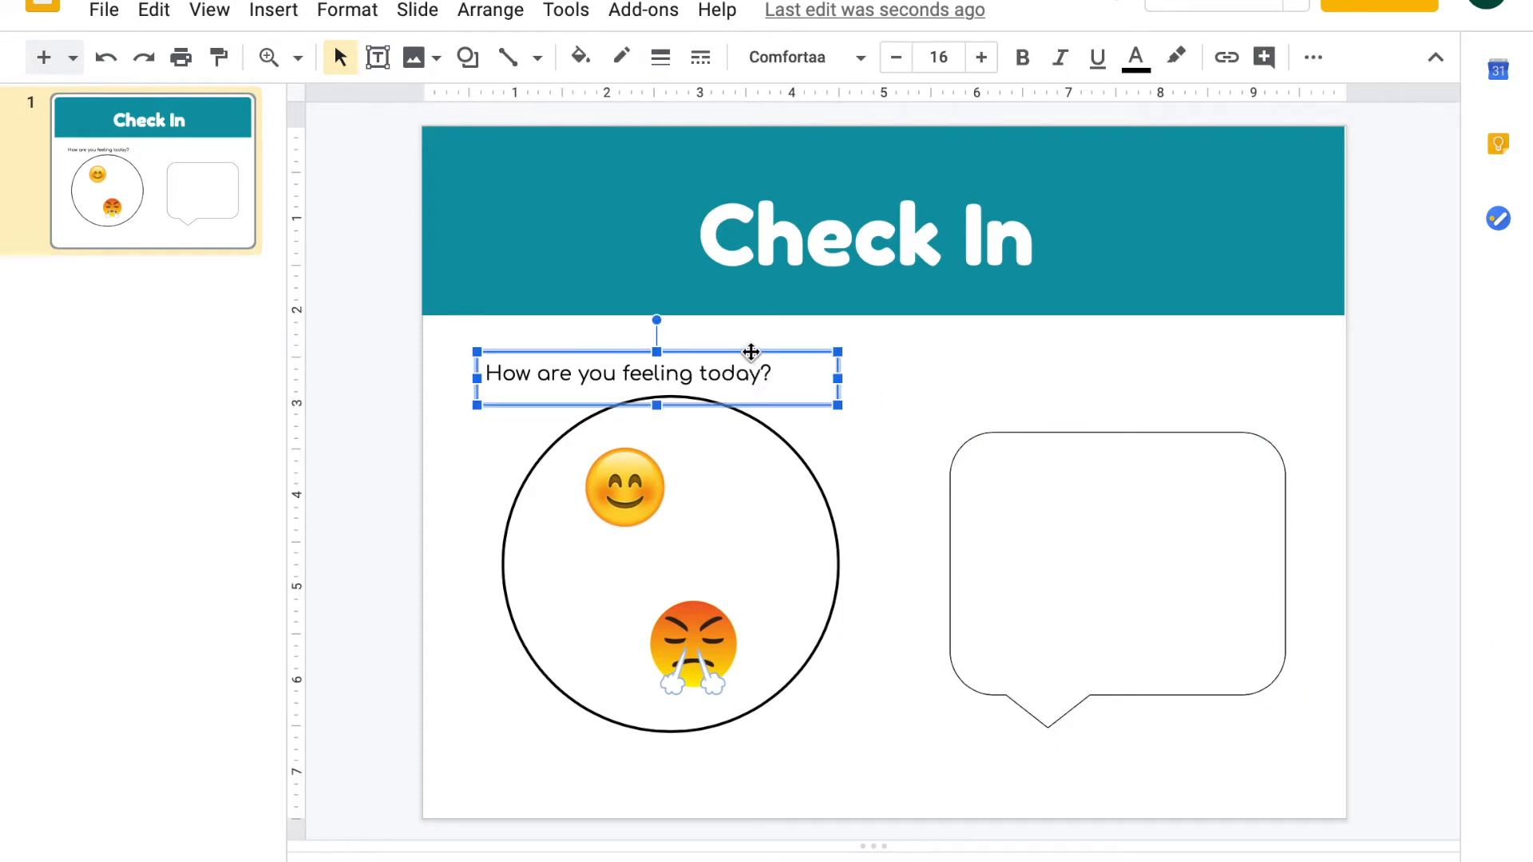
pyautogui.hotkey('ctrl', 'd')
pyautogui.moveTo(806, 365); pyautogui.dragTo(1251, 356)
# Select all the text in the duplicated text box above the speech callout.
pyautogui.click(1119, 388)
pyautogui.hotkey('ctrl', 'a')
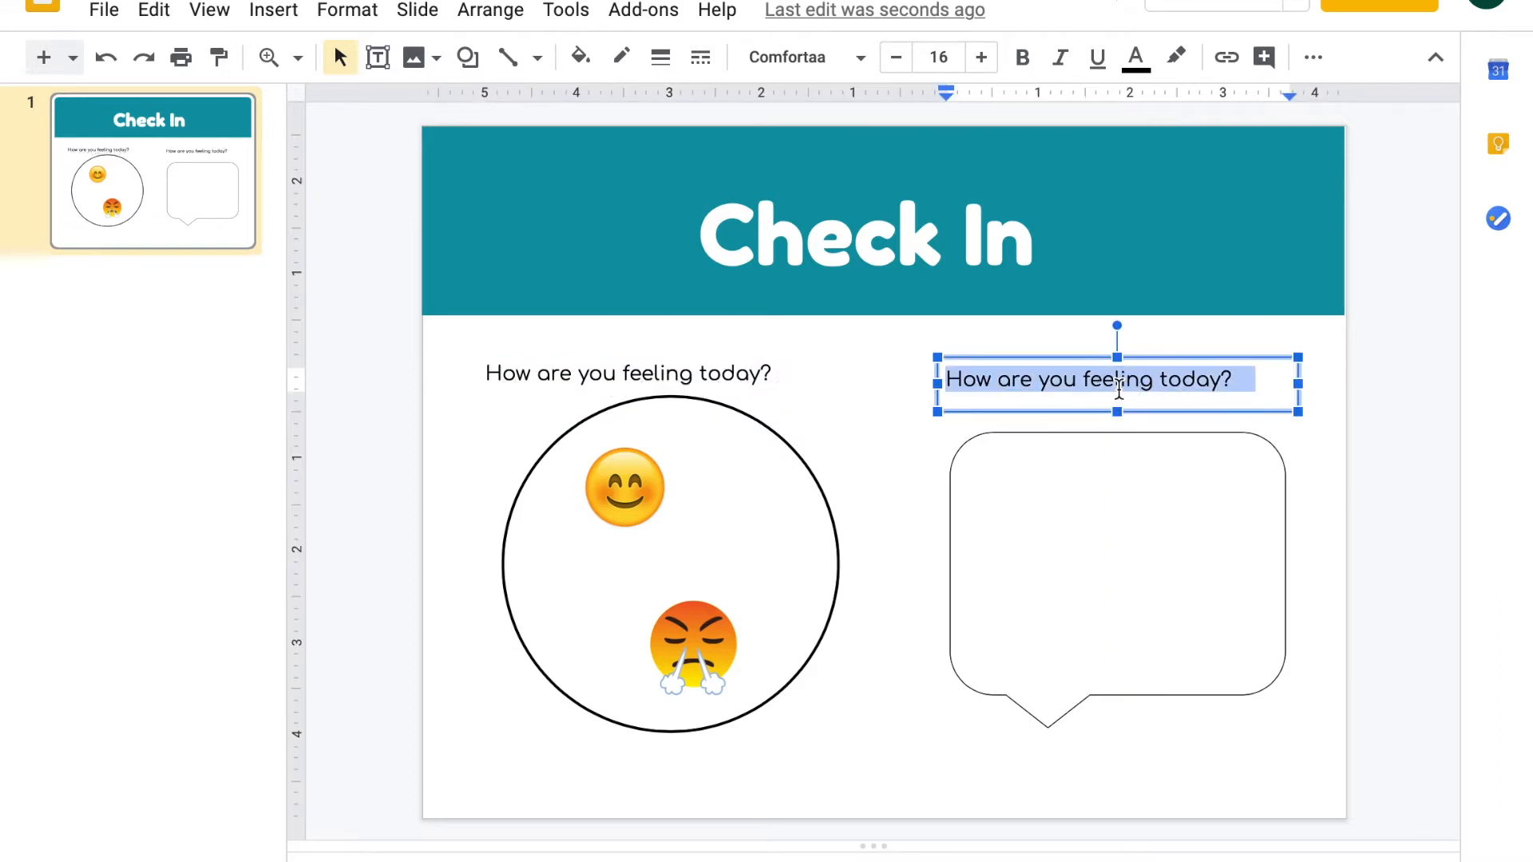